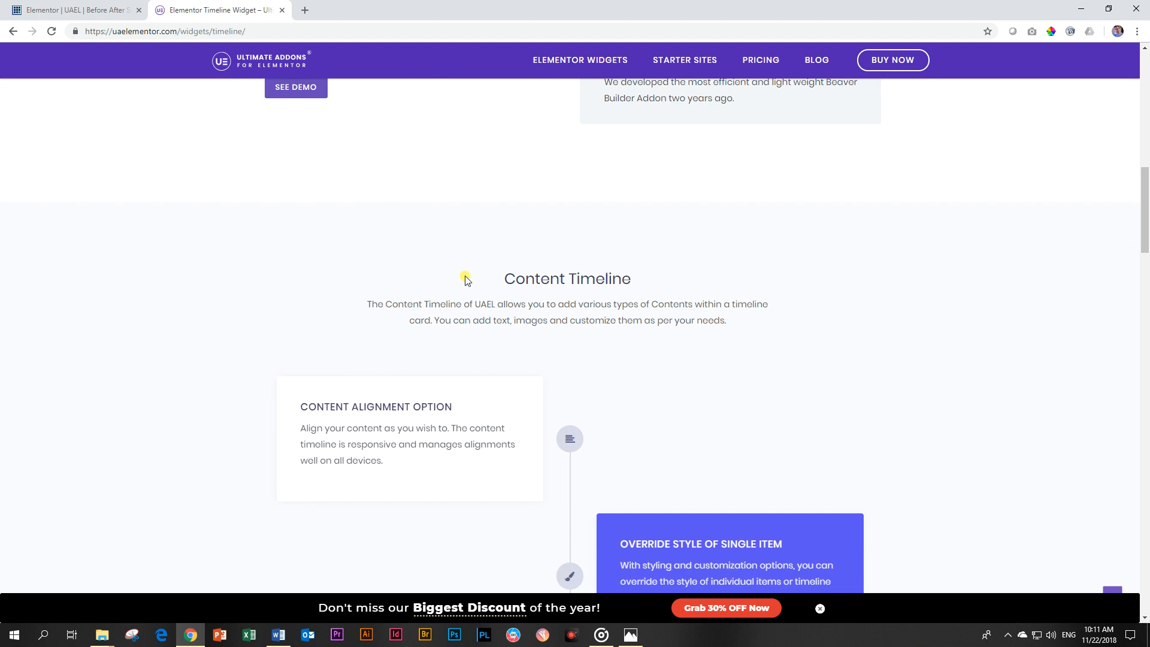
Look through the Content Timeline and Posts Timeline examples on the Ultimate Addons timeline widget page.
{"action": "scroll", "coordinate": [632, 330], "scroll_direction": "down", "scroll_amount": 2}
{"action": "scroll", "coordinate": [410, 298], "scroll_direction": "down", "scroll_amount": 2}
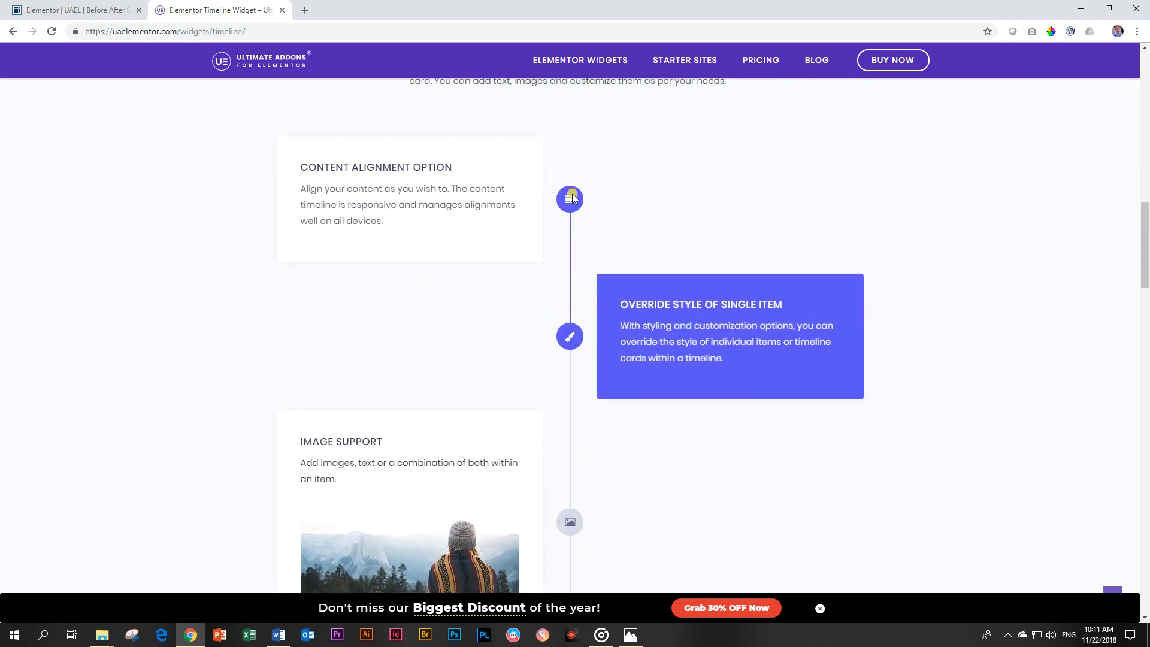
{"action": "scroll", "coordinate": [607, 327], "scroll_direction": "down", "scroll_amount": 4}
{"action": "scroll", "coordinate": [617, 322], "scroll_direction": "down", "scroll_amount": 6}
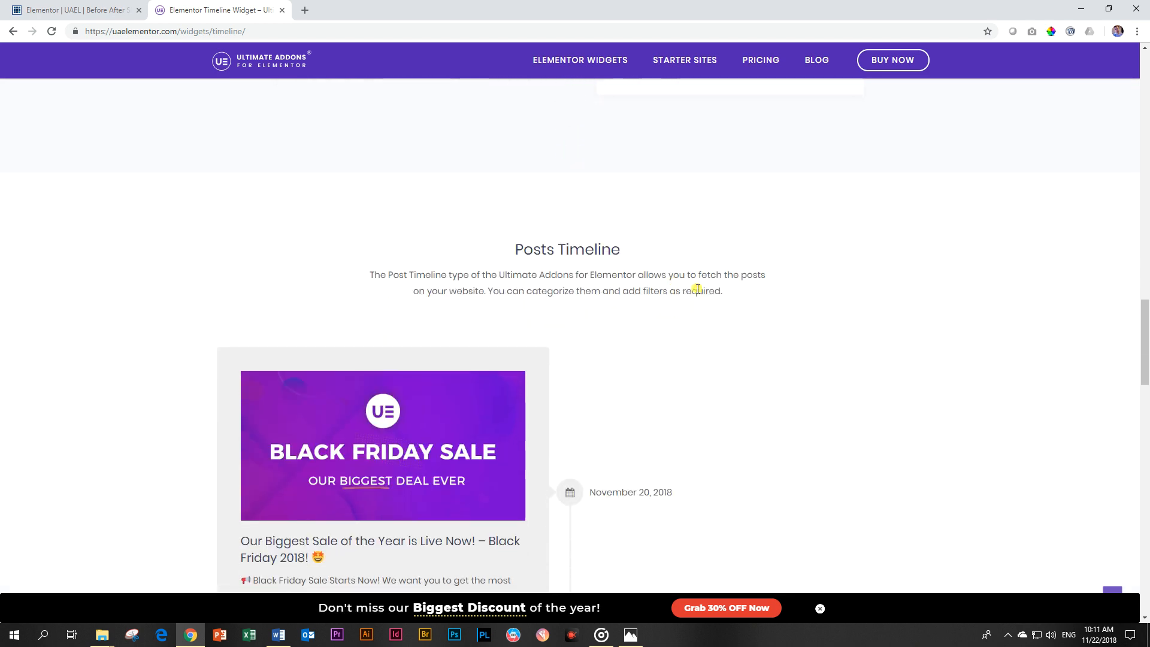
{"action": "scroll", "coordinate": [695, 295], "scroll_direction": "down", "scroll_amount": 2}
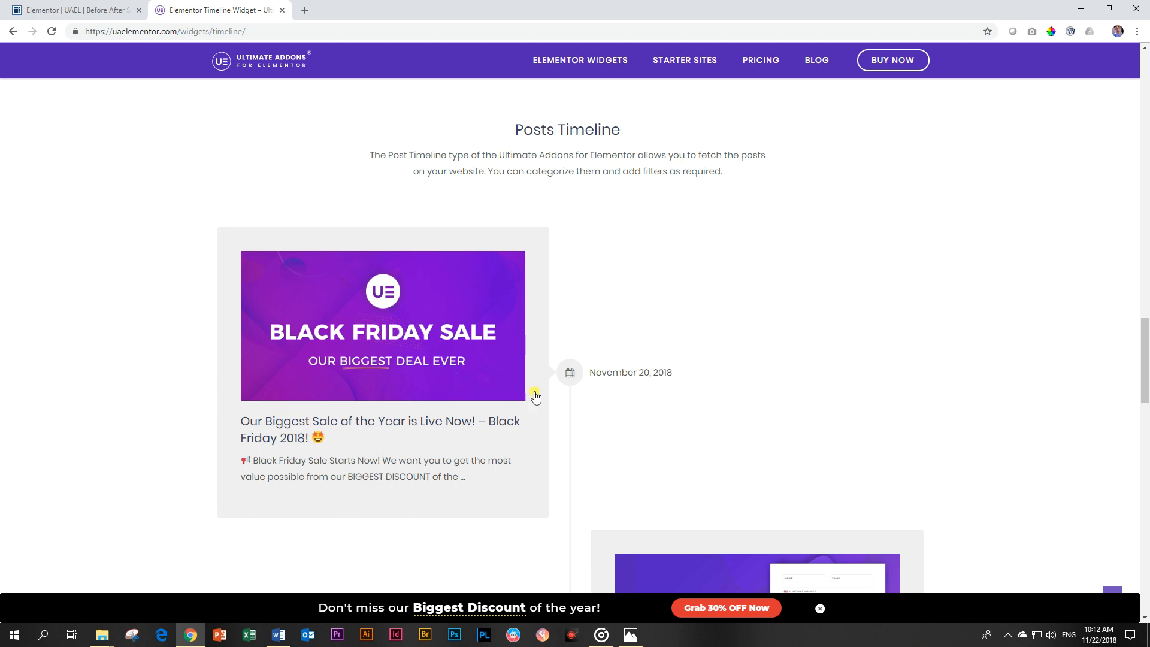
{"action": "scroll", "coordinate": [547, 368], "scroll_direction": "down", "scroll_amount": 2}
{"action": "scroll", "coordinate": [675, 312], "scroll_direction": "down", "scroll_amount": 2}
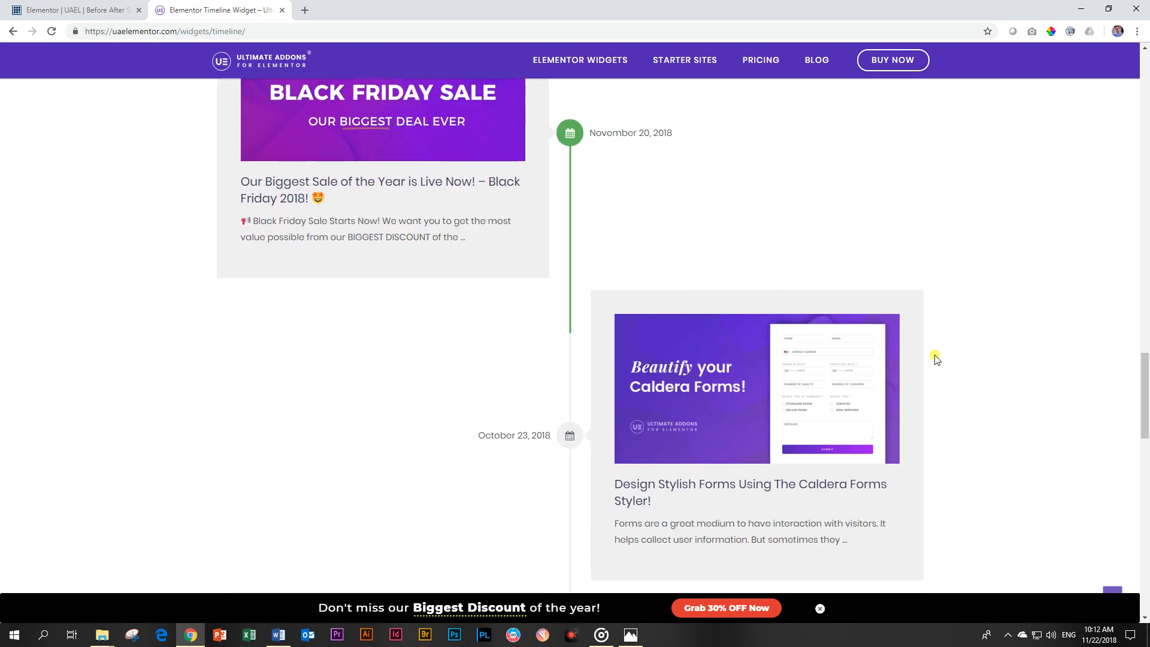
{"action": "scroll", "coordinate": [937, 360], "scroll_direction": "down", "scroll_amount": 2}
{"action": "scroll", "coordinate": [462, 300], "scroll_direction": "down", "scroll_amount": 5}
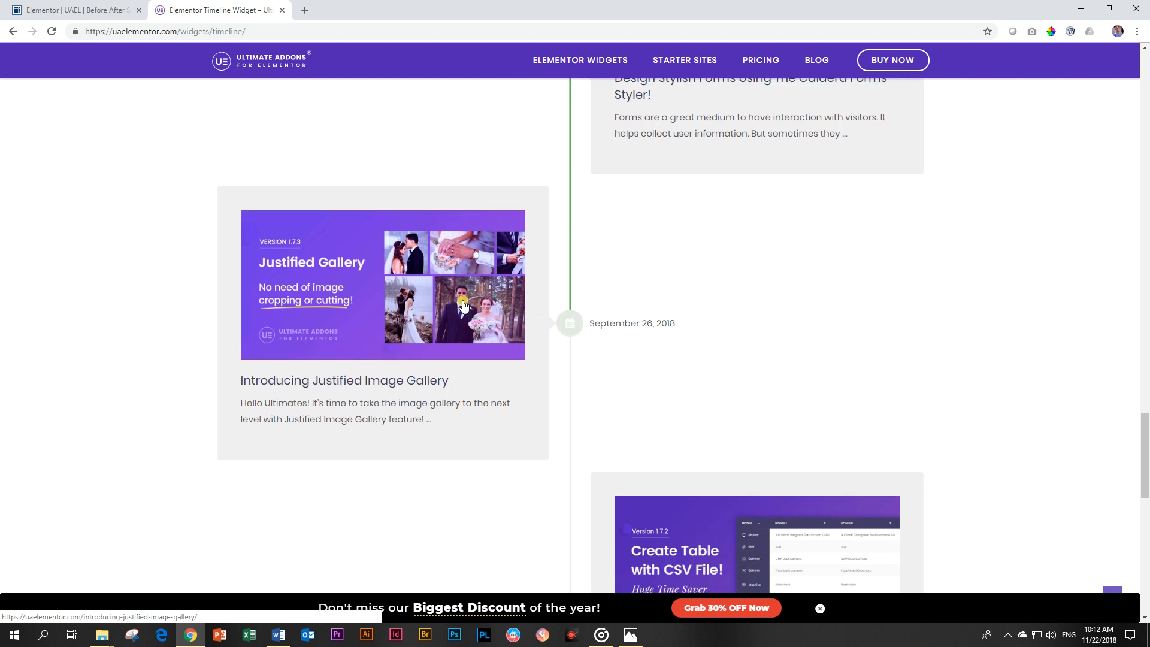
{"action": "scroll", "coordinate": [673, 308], "scroll_direction": "down", "scroll_amount": 5}
{"action": "scroll", "coordinate": [676, 313], "scroll_direction": "up", "scroll_amount": 6}
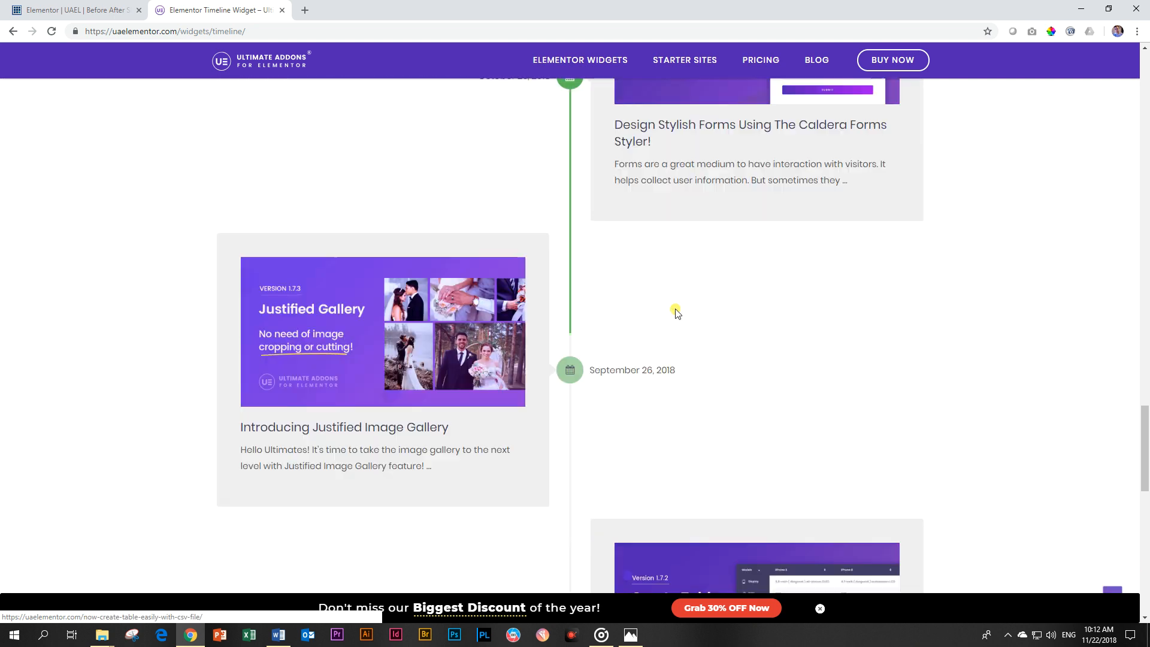
{"action": "scroll", "coordinate": [676, 312], "scroll_direction": "up", "scroll_amount": 17}
{"action": "scroll", "coordinate": [675, 313], "scroll_direction": "up", "scroll_amount": 5}
Switch to the Elementor editor, find the Timeline widget by searching "timelin", and place it in the empty section of the page.
{"action": "left_click", "coordinate": [54, 8]}
{"action": "left_click", "coordinate": [93, 99]}
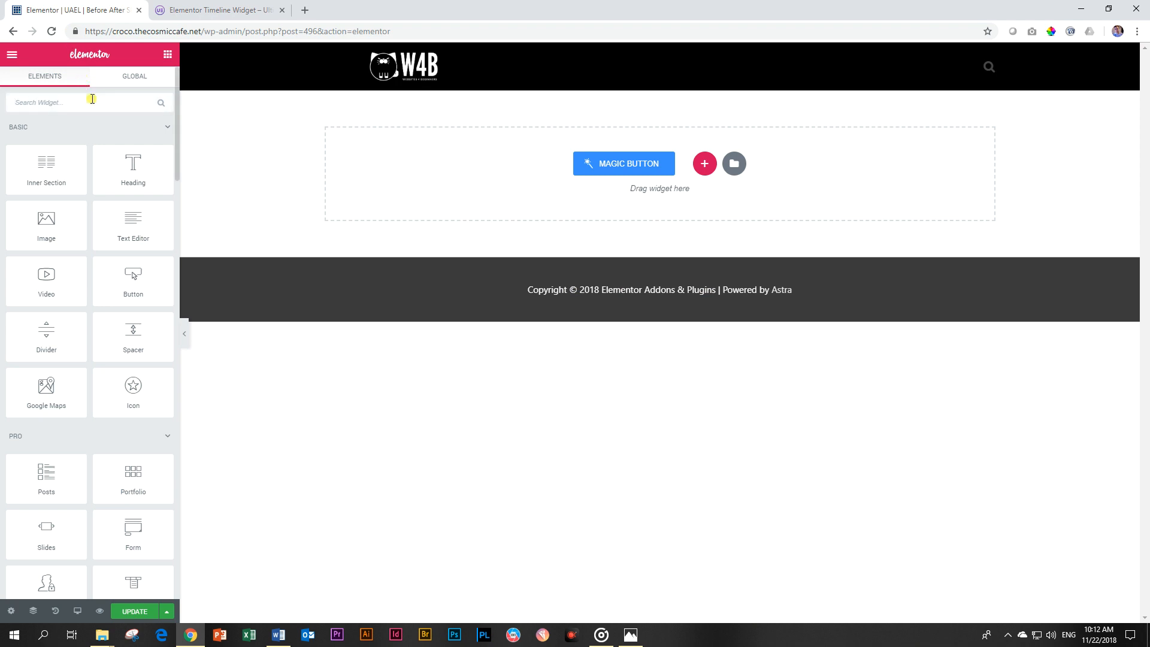
{"action": "type", "text": "timelin"}
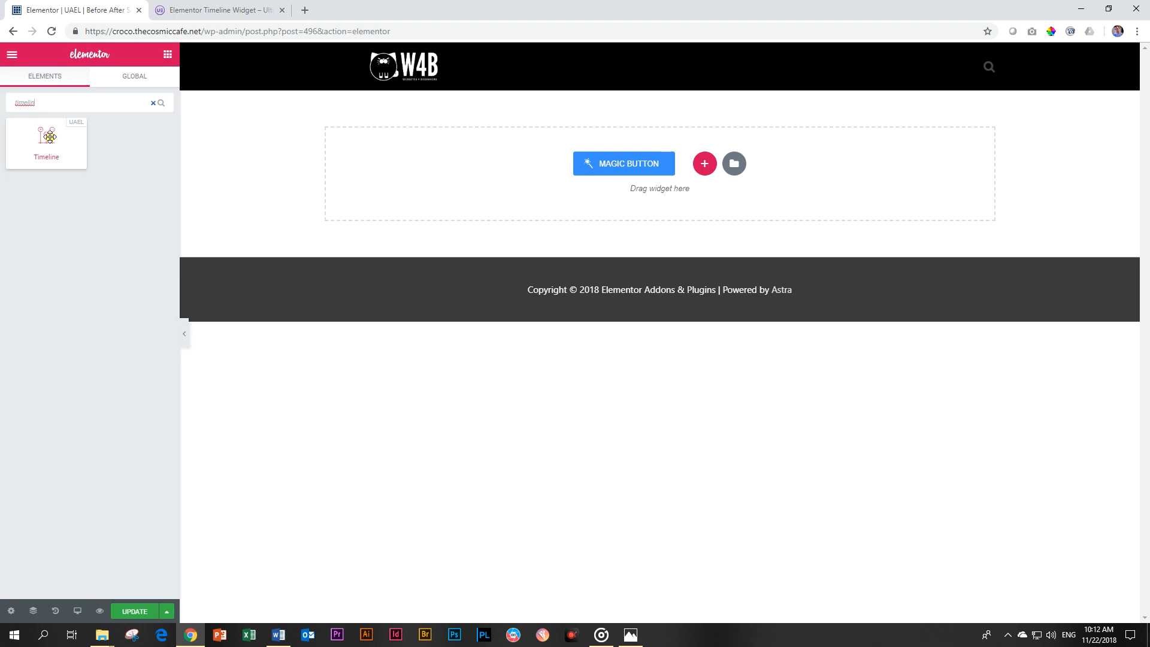
{"action": "left_click_drag", "start_coordinate": [48, 137], "coordinate": [612, 159]}
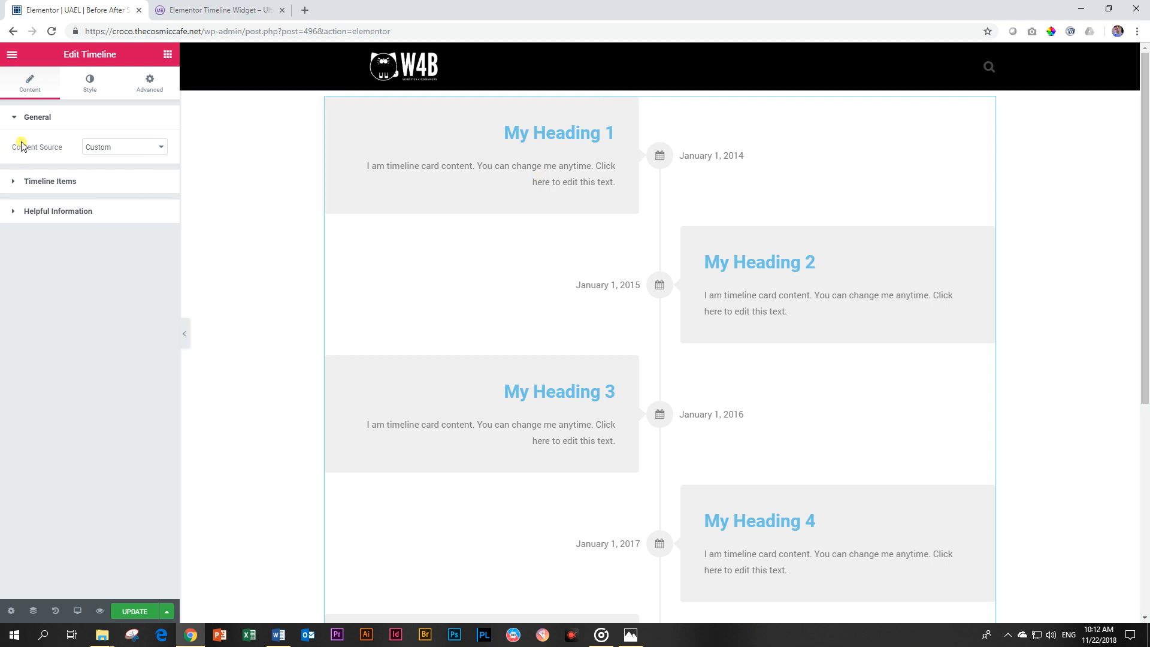
Examine the January 1, 2014 timeline item's date, heading and description fields, and preview the timeline down to its last item.
{"action": "left_click", "coordinate": [27, 181]}
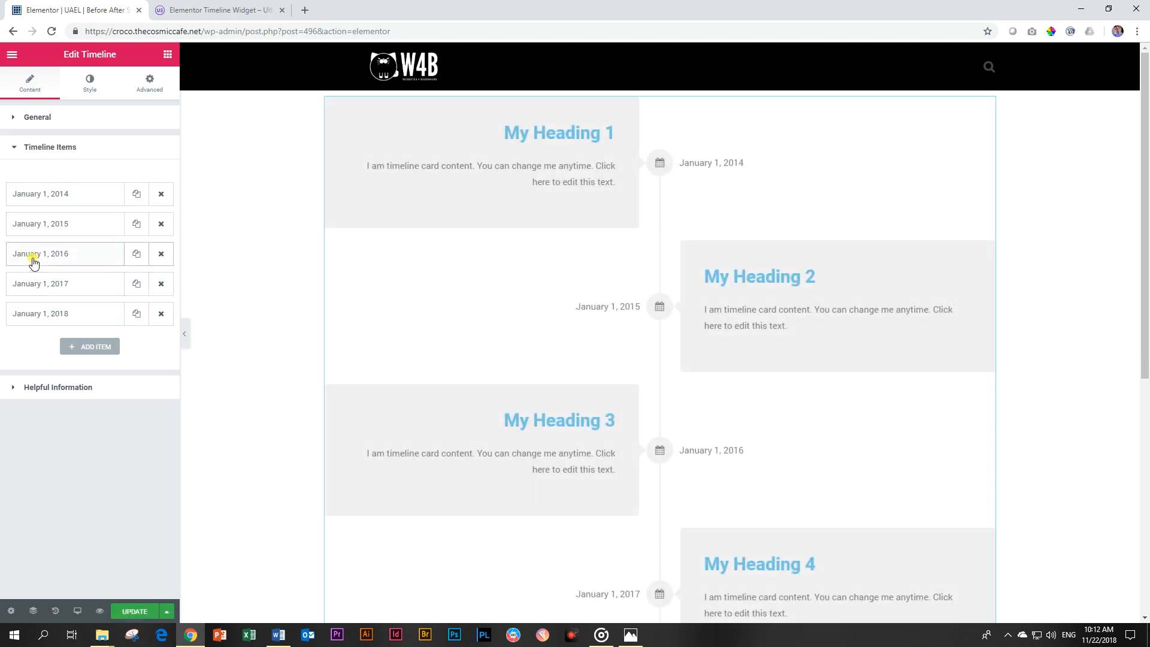
{"action": "left_click", "coordinate": [45, 204]}
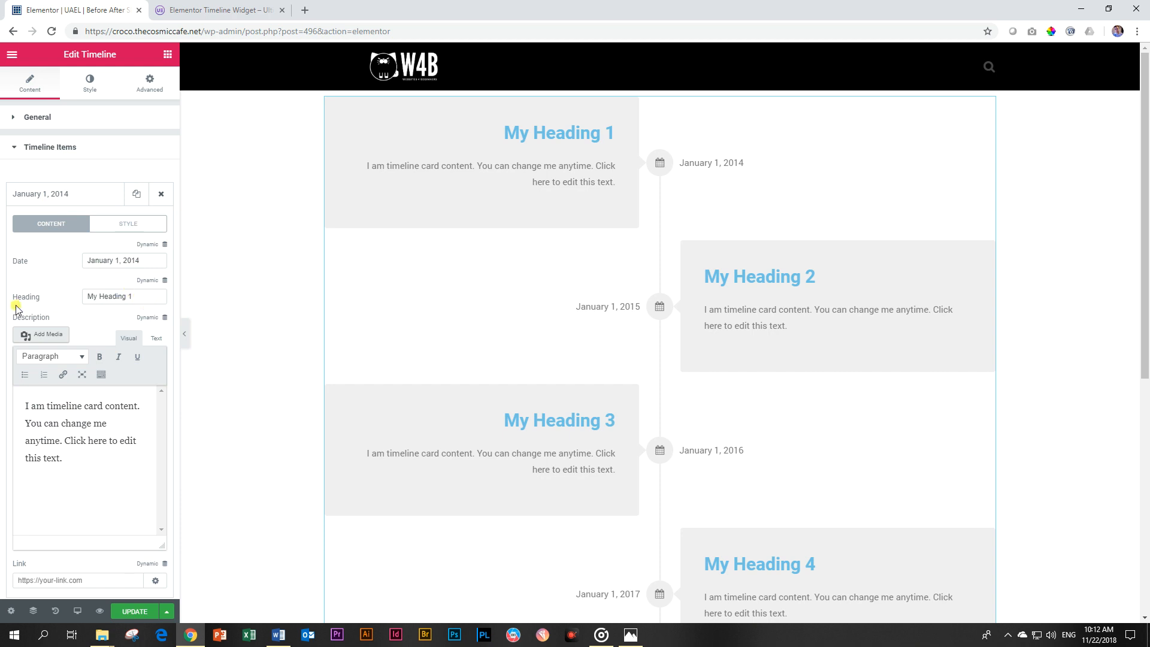
{"action": "left_click_drag", "start_coordinate": [85, 458], "coordinate": [13, 404]}
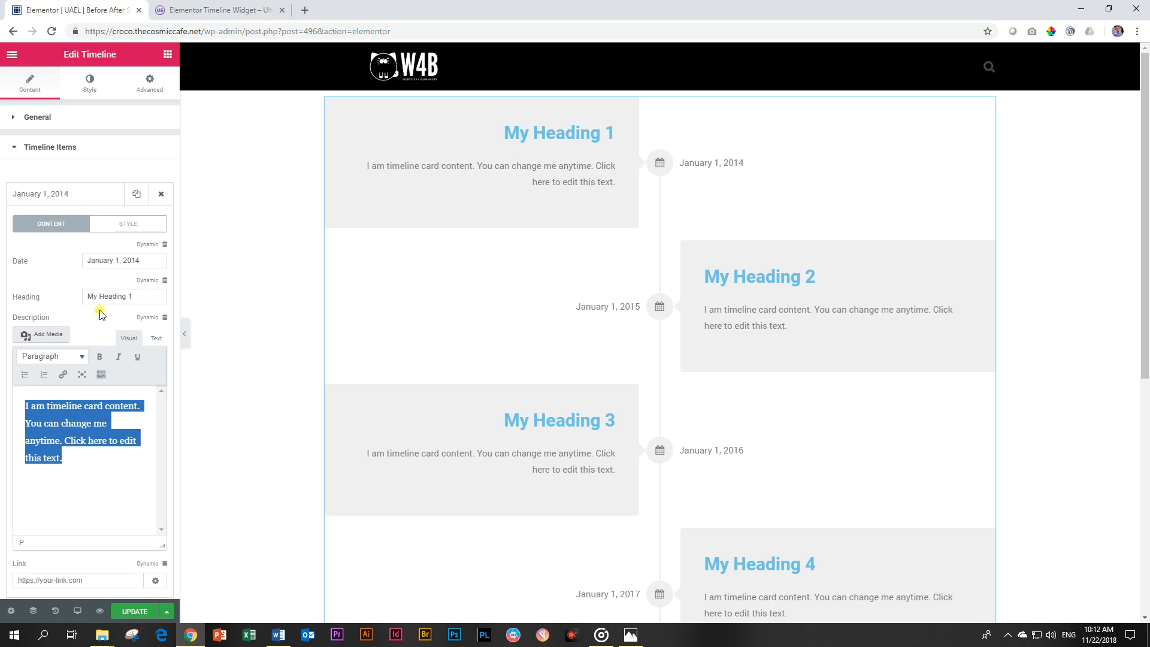
{"action": "left_click", "coordinate": [69, 196]}
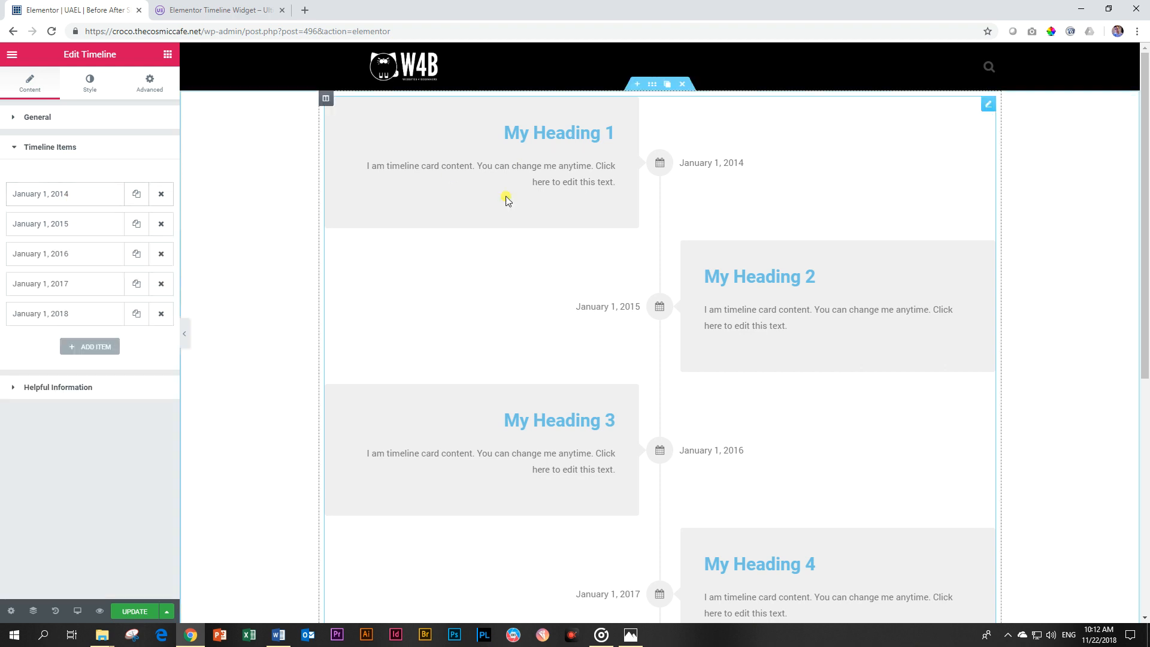
{"action": "scroll", "coordinate": [601, 266], "scroll_direction": "down", "scroll_amount": 5}
{"action": "scroll", "coordinate": [635, 250], "scroll_direction": "up", "scroll_amount": 5}
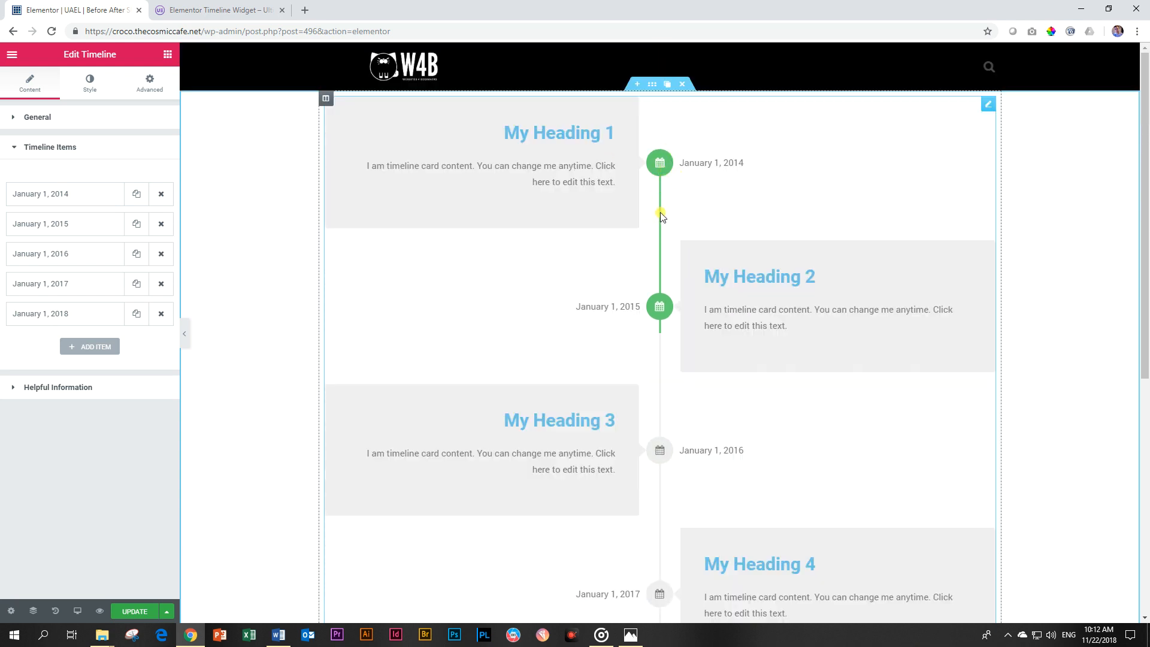
{"action": "scroll", "coordinate": [660, 209], "scroll_direction": "down", "scroll_amount": 5}
{"action": "scroll", "coordinate": [660, 218], "scroll_direction": "down", "scroll_amount": 2}
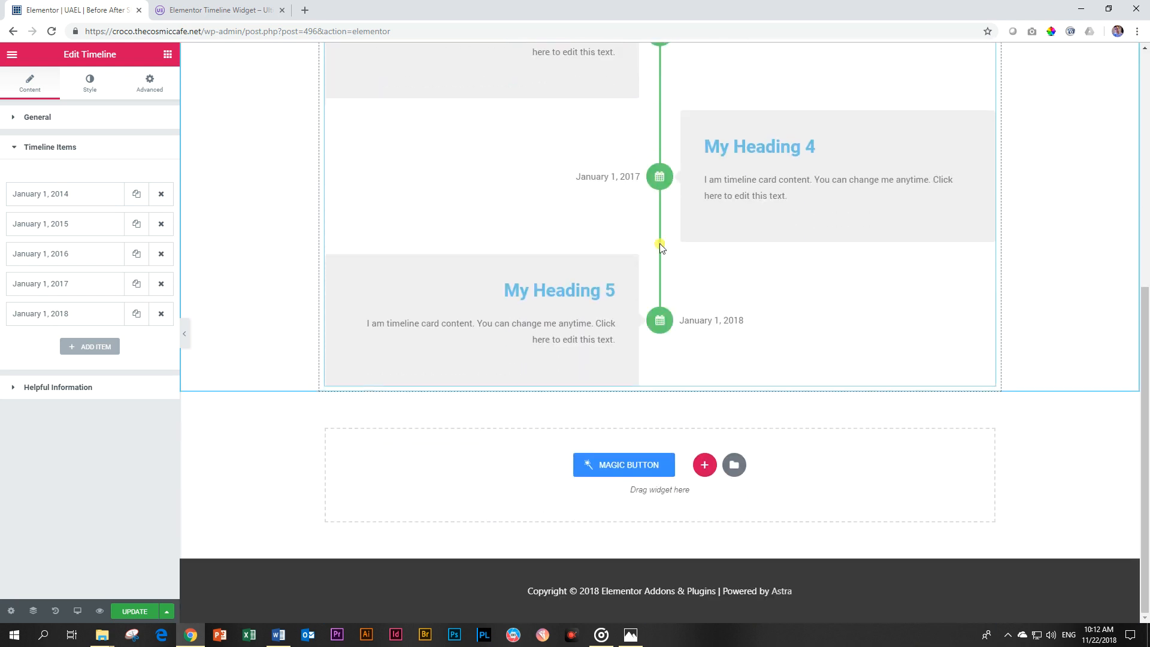
{"action": "scroll", "coordinate": [660, 243], "scroll_direction": "up", "scroll_amount": 7}
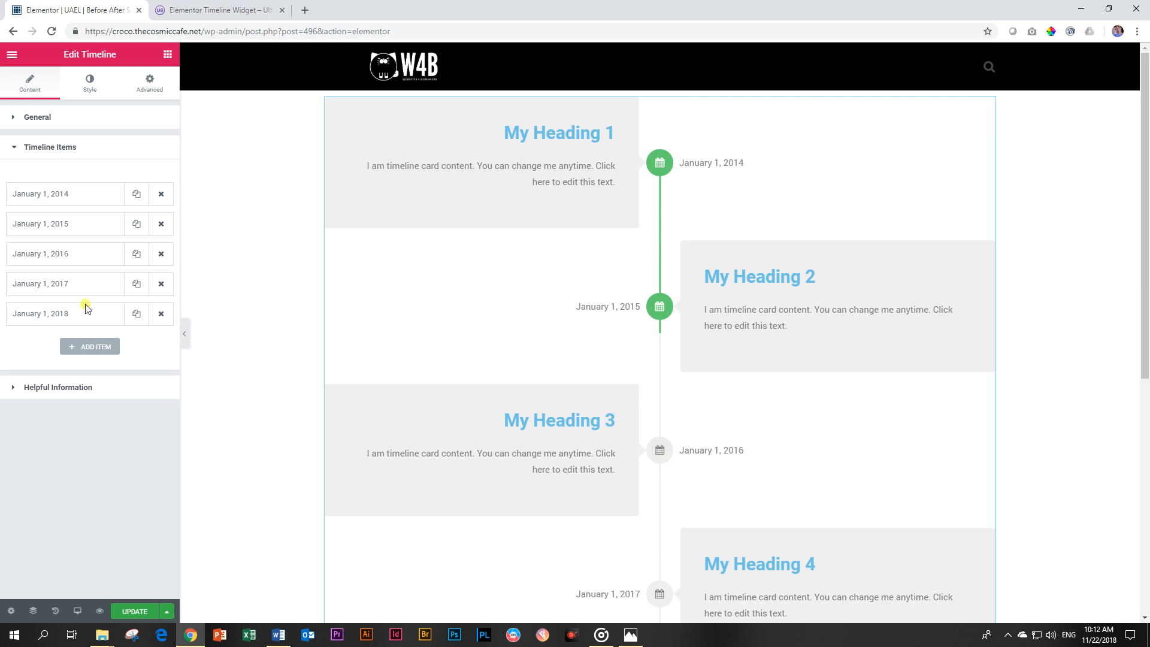
{"action": "left_click", "coordinate": [34, 148]}
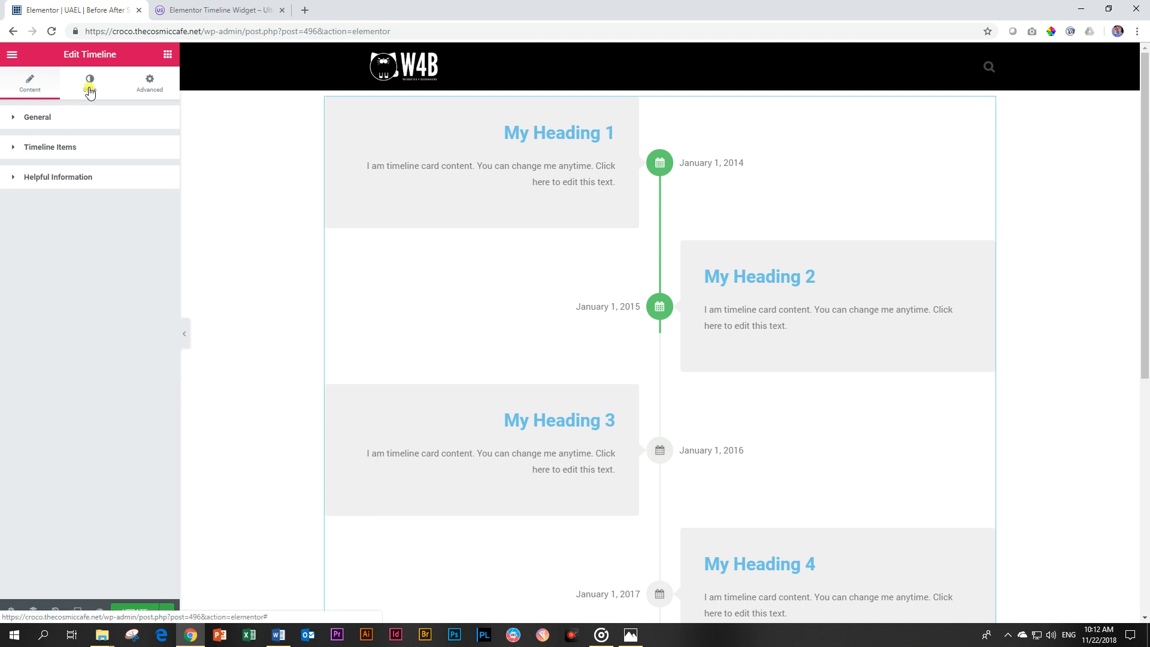
Set the timeline's layout orientation to left and preview the connector along its cards.
{"action": "left_click", "coordinate": [90, 84]}
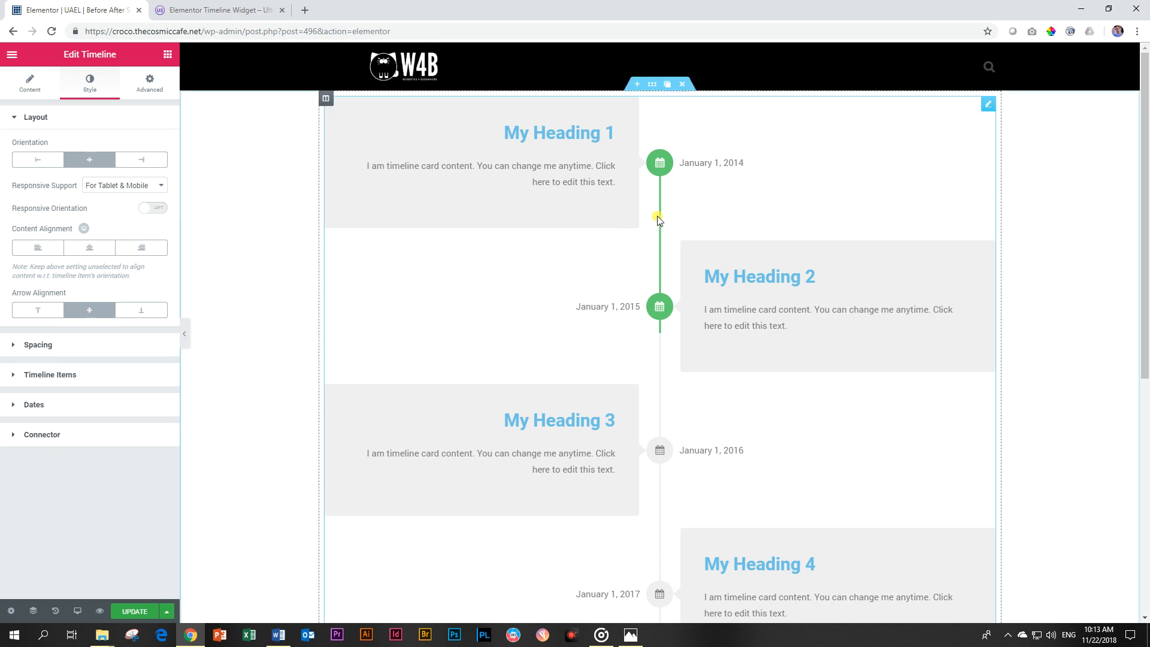
{"action": "left_click", "coordinate": [48, 162]}
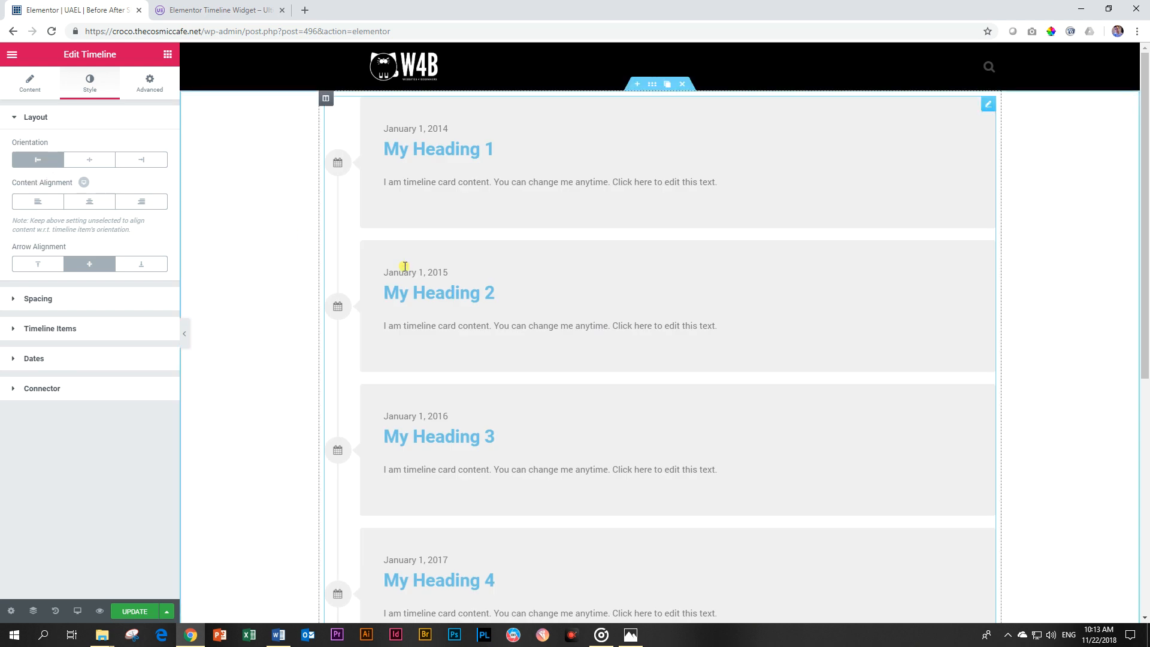
{"action": "scroll", "coordinate": [403, 264], "scroll_direction": "down", "scroll_amount": 5}
{"action": "scroll", "coordinate": [696, 560], "scroll_direction": "up", "scroll_amount": 5}
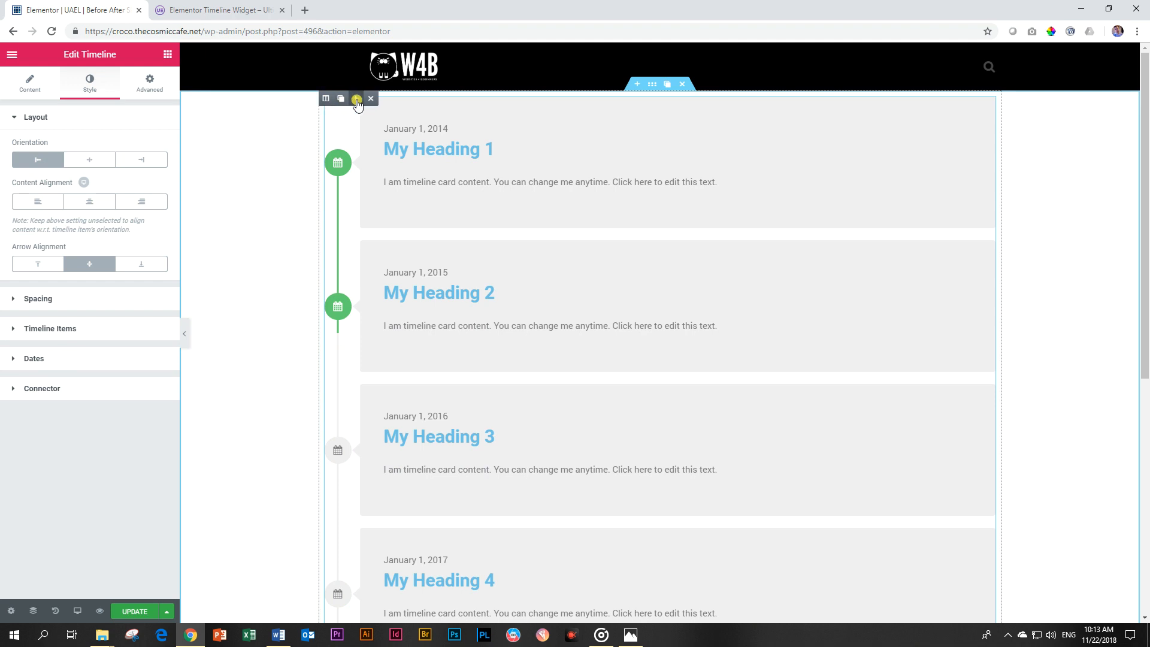
Add an empty column beside the timeline and preview the narrower cards down the page.
{"action": "left_click", "coordinate": [357, 100]}
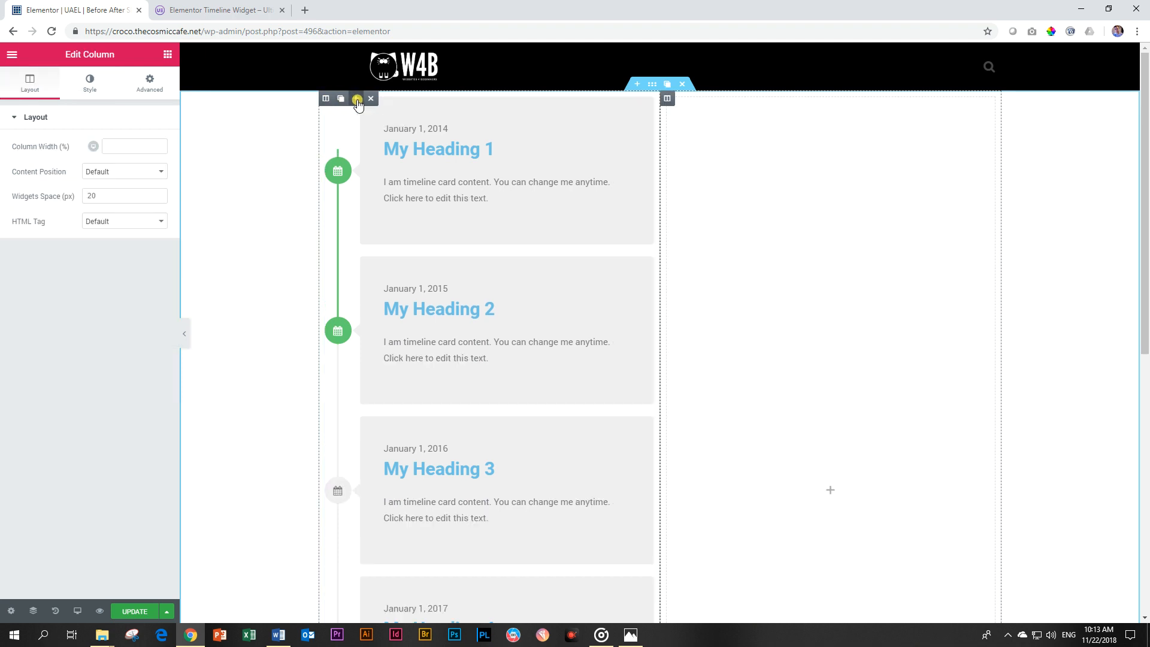
{"action": "scroll", "coordinate": [456, 170], "scroll_direction": "down", "scroll_amount": 3}
{"action": "scroll", "coordinate": [451, 166], "scroll_direction": "up", "scroll_amount": 3}
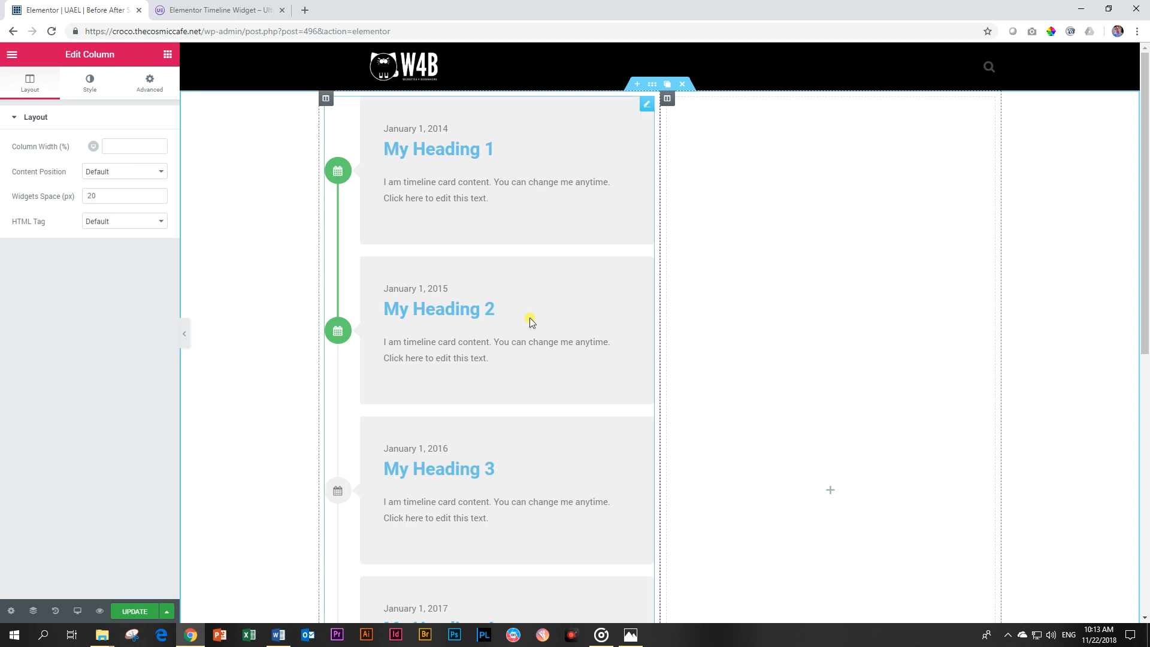
{"action": "scroll", "coordinate": [707, 288], "scroll_direction": "down", "scroll_amount": 3}
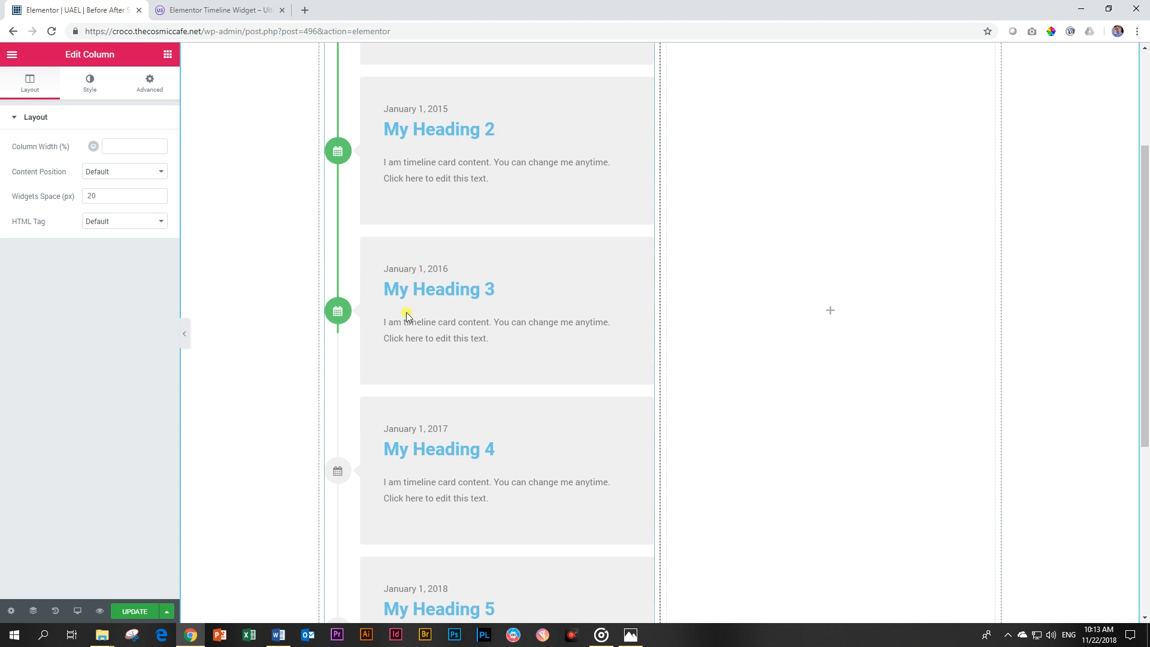
{"action": "scroll", "coordinate": [709, 321], "scroll_direction": "down", "scroll_amount": 5}
{"action": "scroll", "coordinate": [761, 285], "scroll_direction": "up", "scroll_amount": 8}
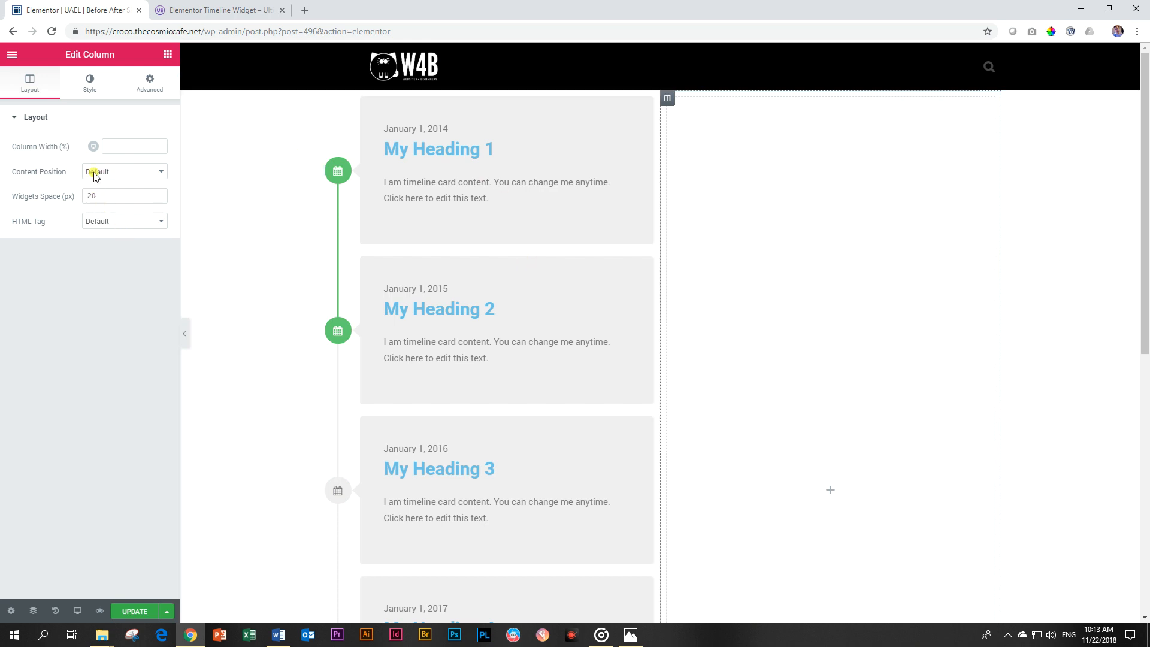
Set the timeline's layout orientation to right and move the widget into the empty second column.
{"action": "left_click", "coordinate": [646, 104]}
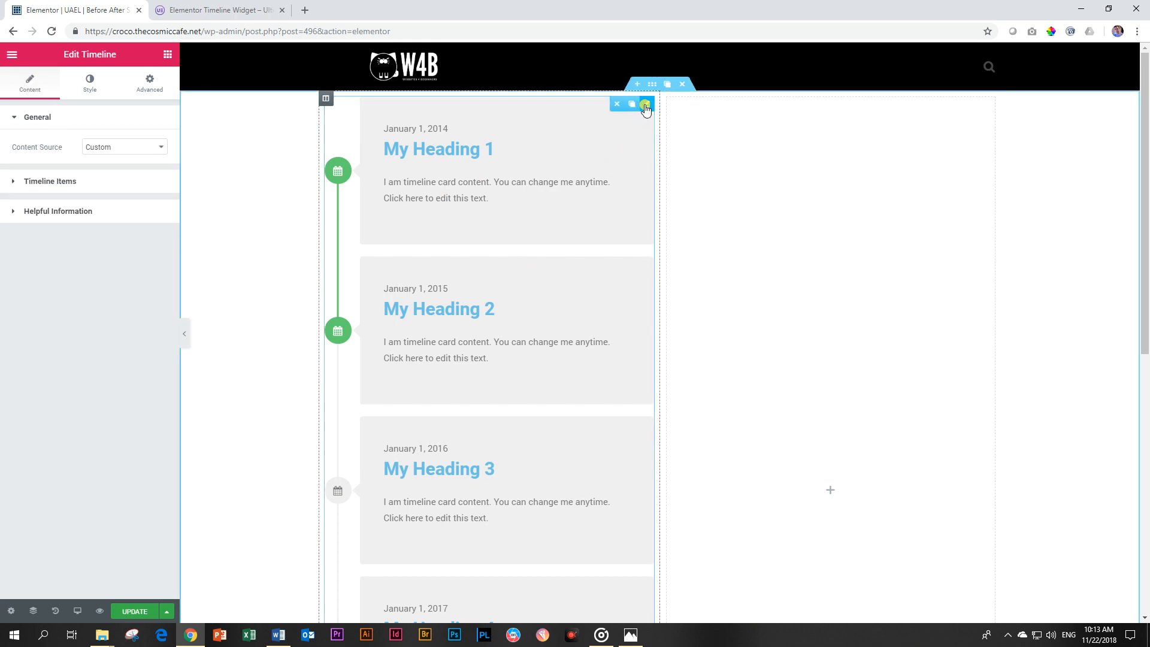
{"action": "left_click", "coordinate": [88, 87]}
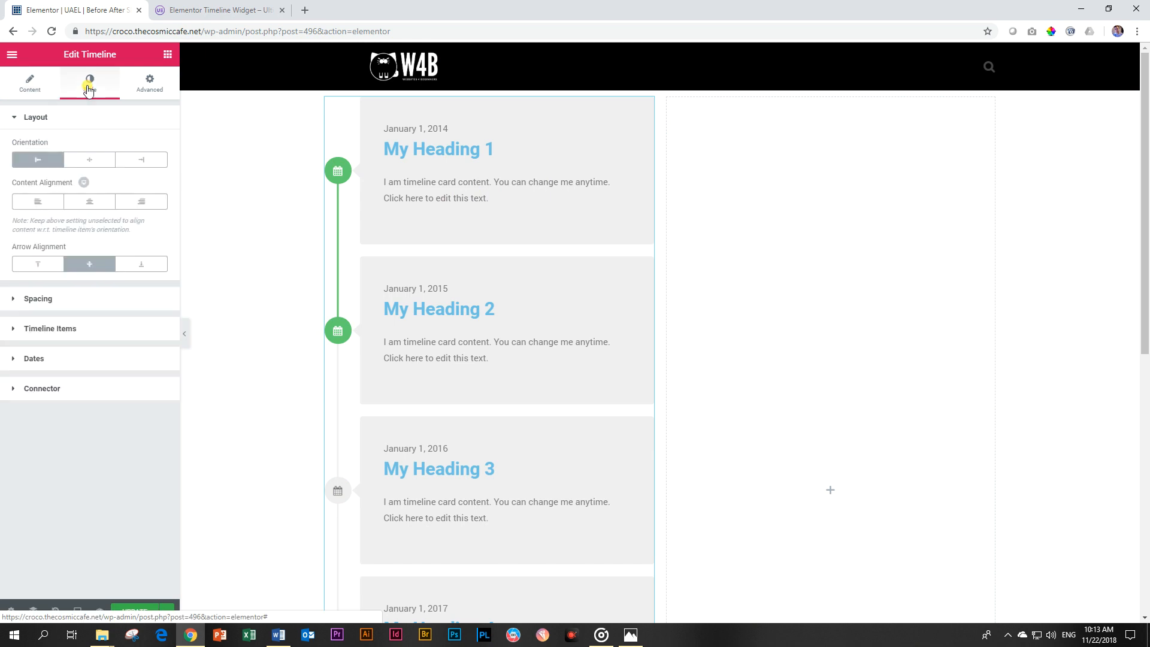
{"action": "left_click", "coordinate": [140, 162]}
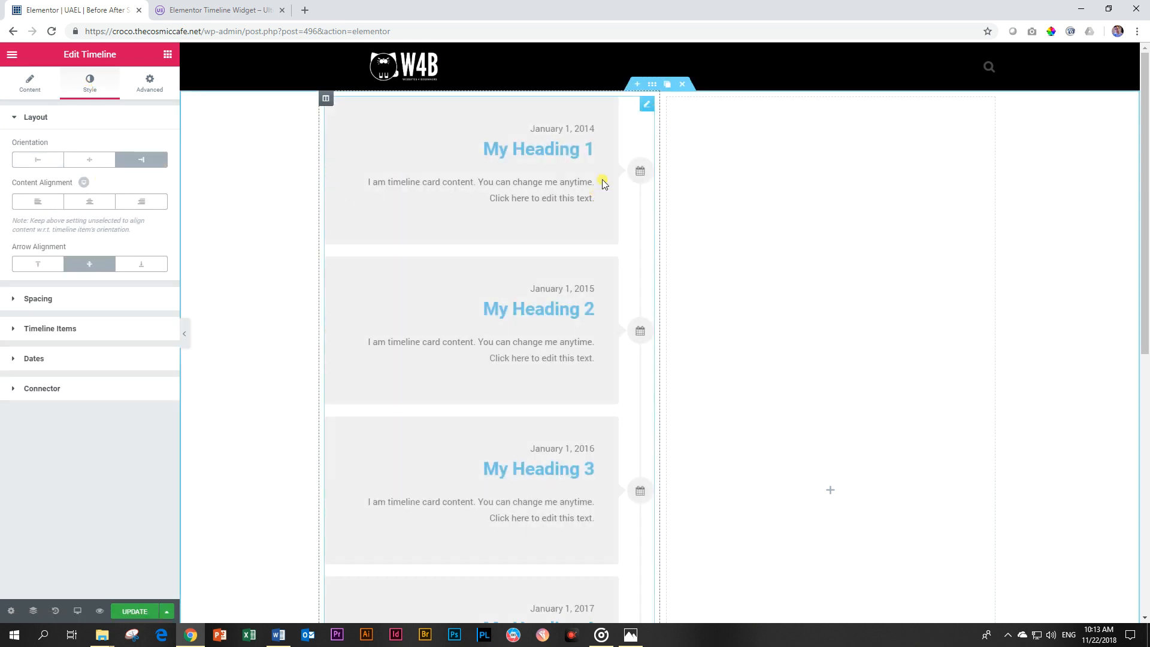
{"action": "left_click_drag", "start_coordinate": [647, 104], "coordinate": [846, 110]}
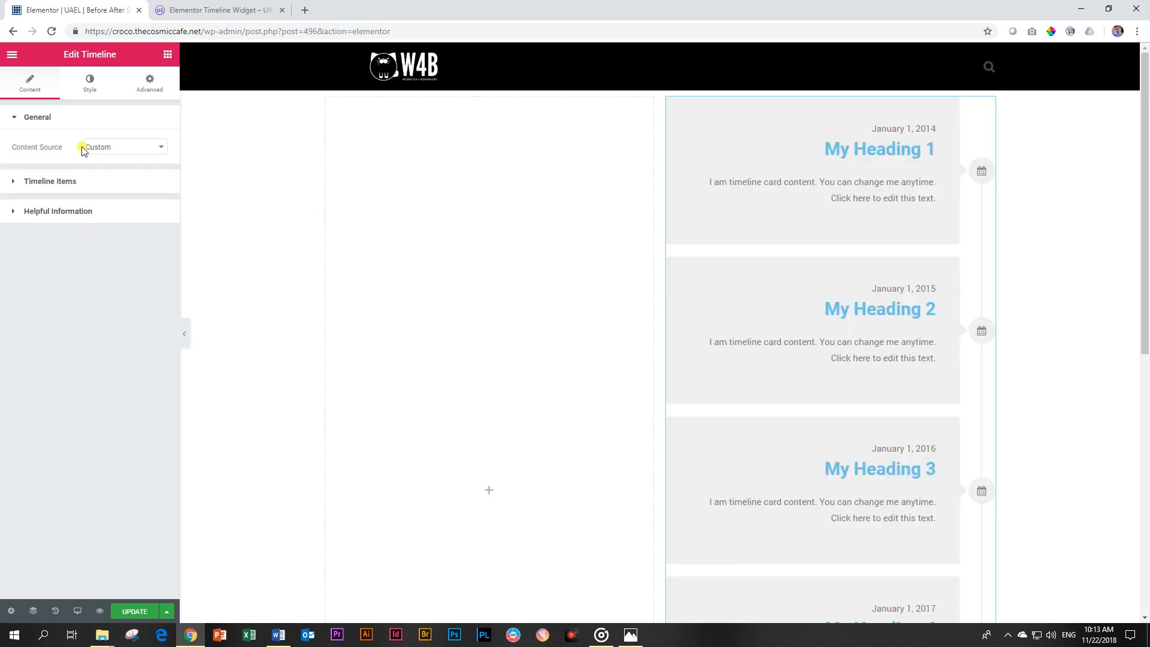
Set the timeline's layout orientation to center and delete the empty first column.
{"action": "left_click", "coordinate": [87, 84]}
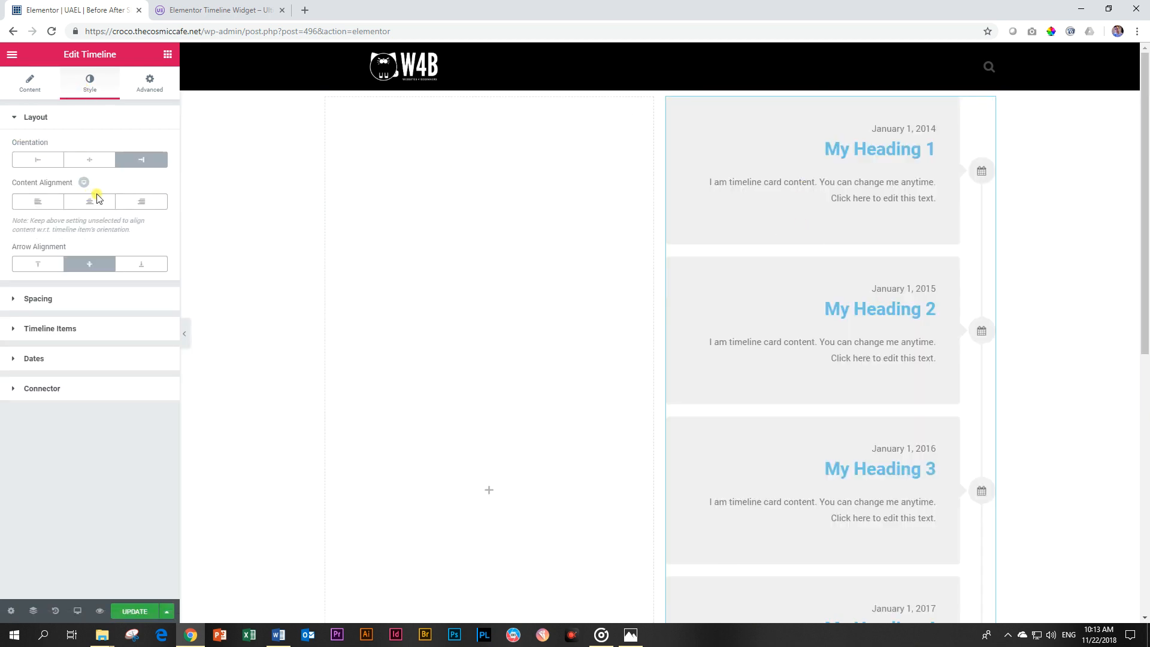
{"action": "mouse_move", "coordinate": [987, 110]}
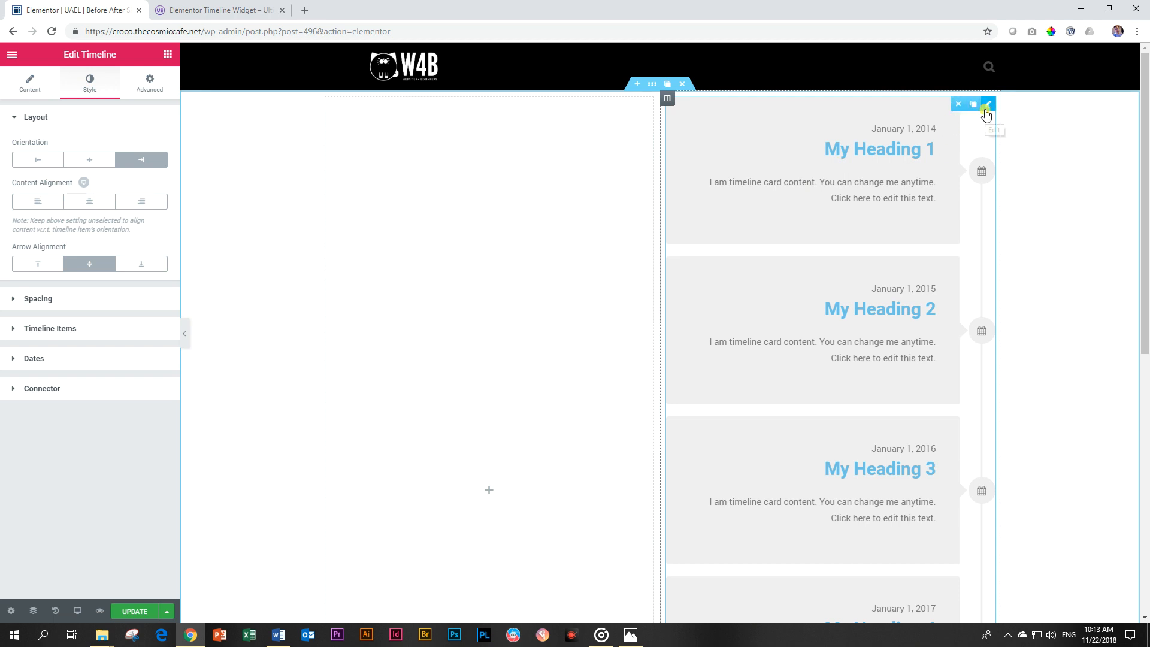
{"action": "left_click", "coordinate": [89, 159]}
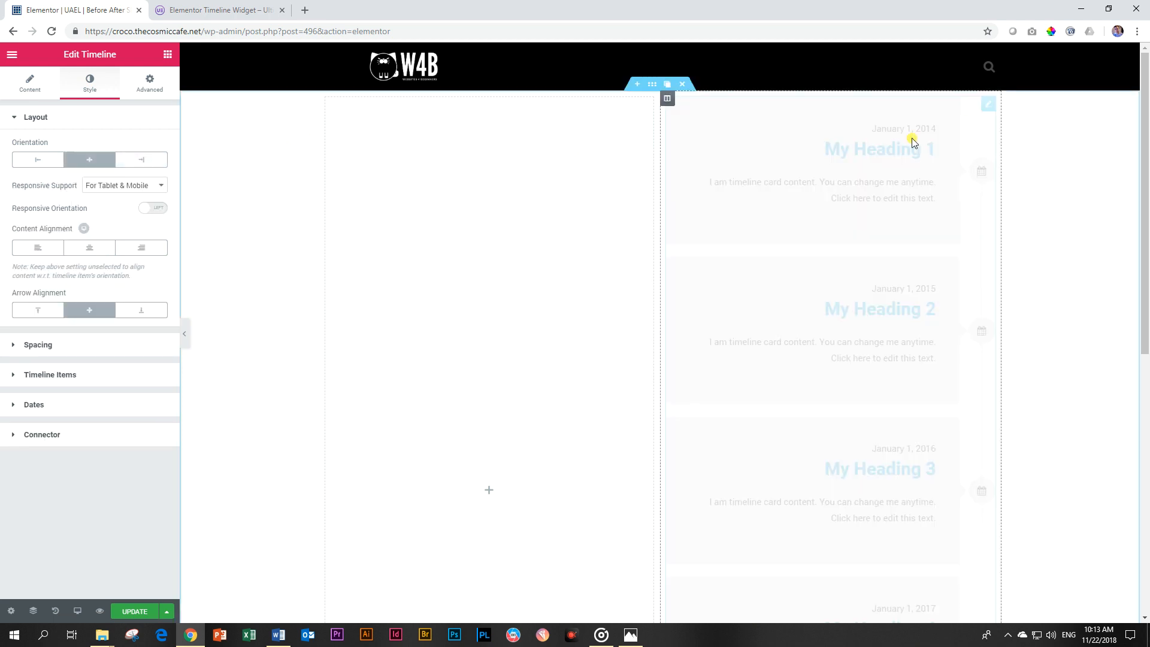
{"action": "mouse_move", "coordinate": [333, 106]}
{"action": "left_click", "coordinate": [373, 98]}
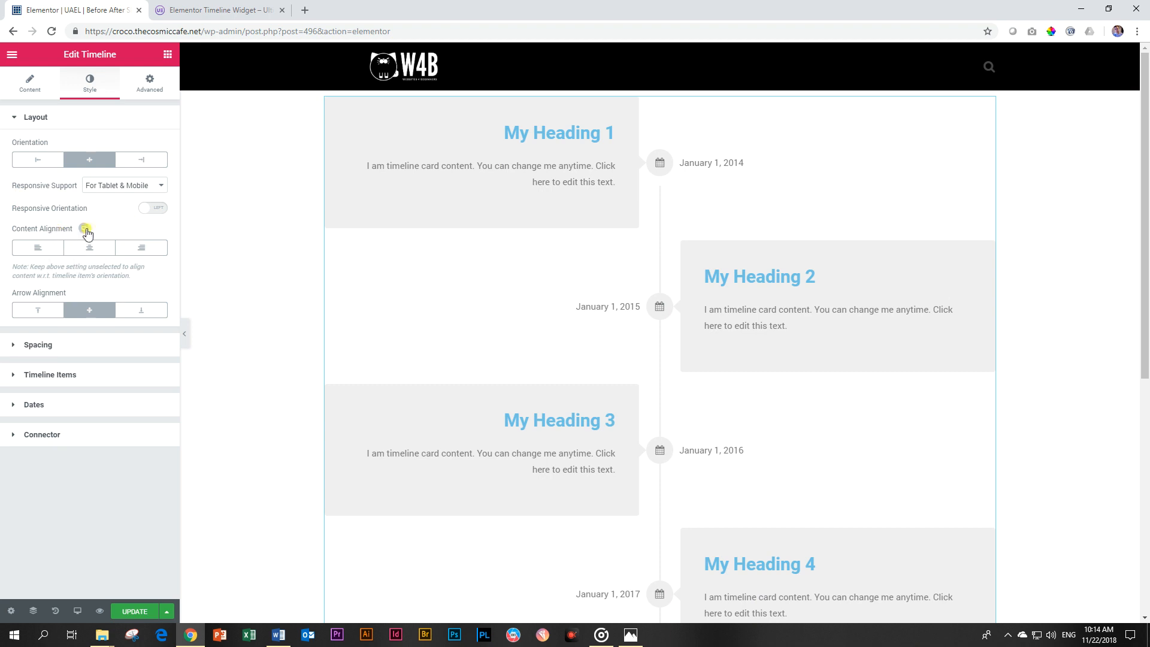
Try the left, center and right content alignments on the timeline cards.
{"action": "left_click", "coordinate": [49, 250]}
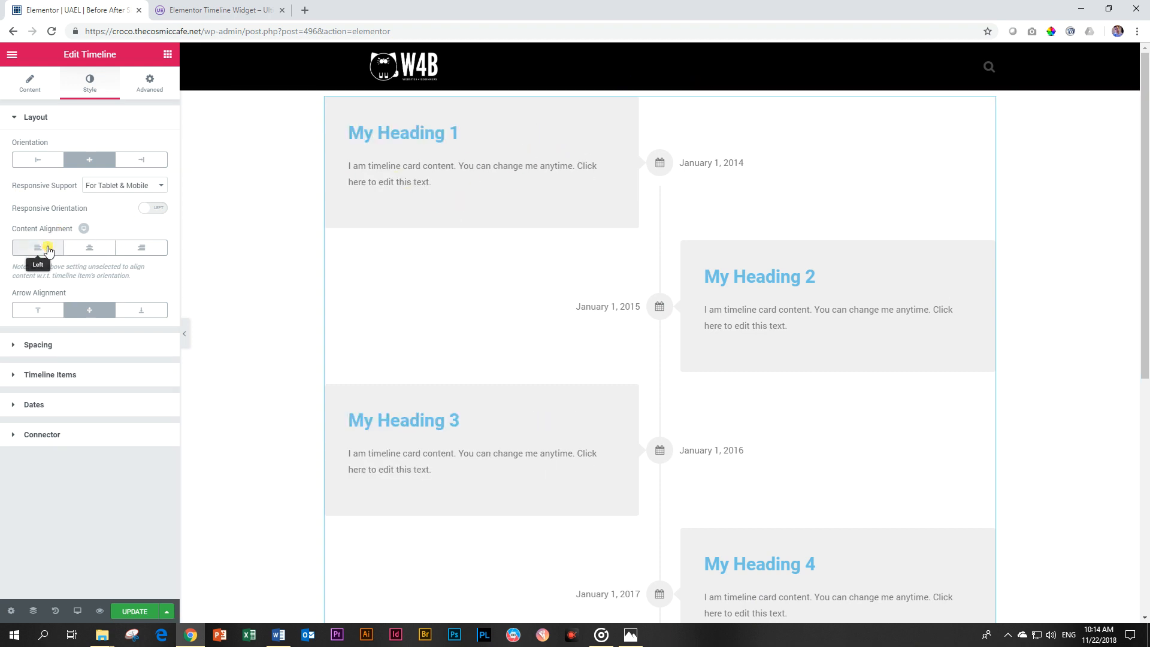
{"action": "left_click", "coordinate": [90, 253]}
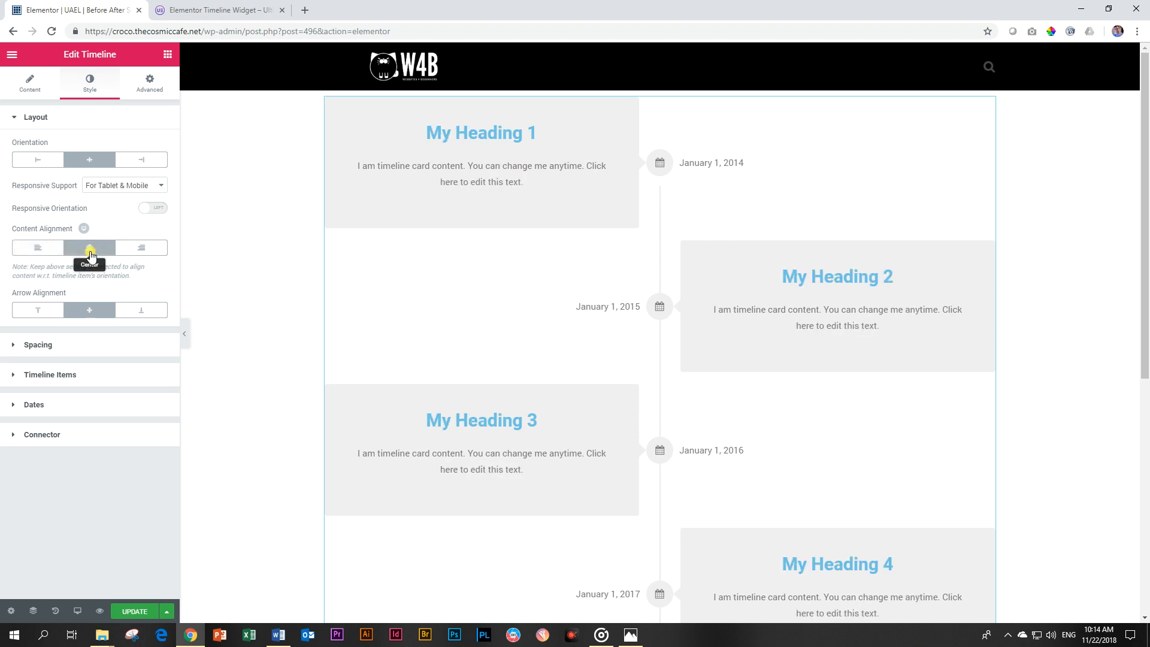
{"action": "left_click", "coordinate": [139, 249]}
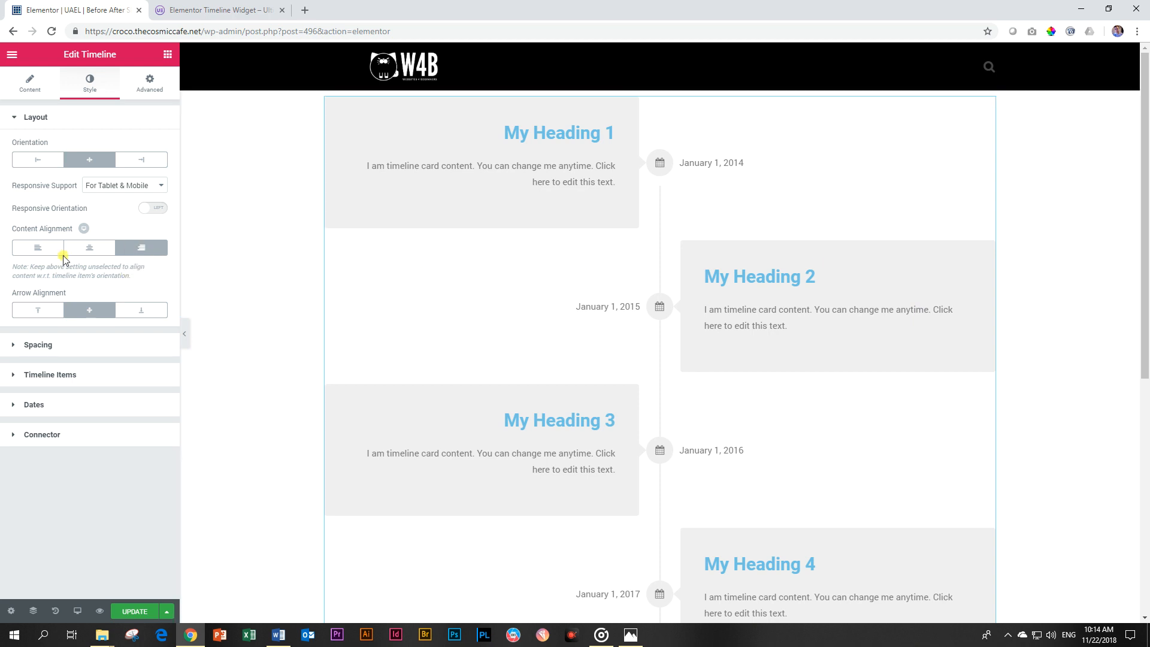
Choose left content alignment and try the top, bottom and middle arrow alignments on the timeline cards.
{"action": "left_click", "coordinate": [32, 251]}
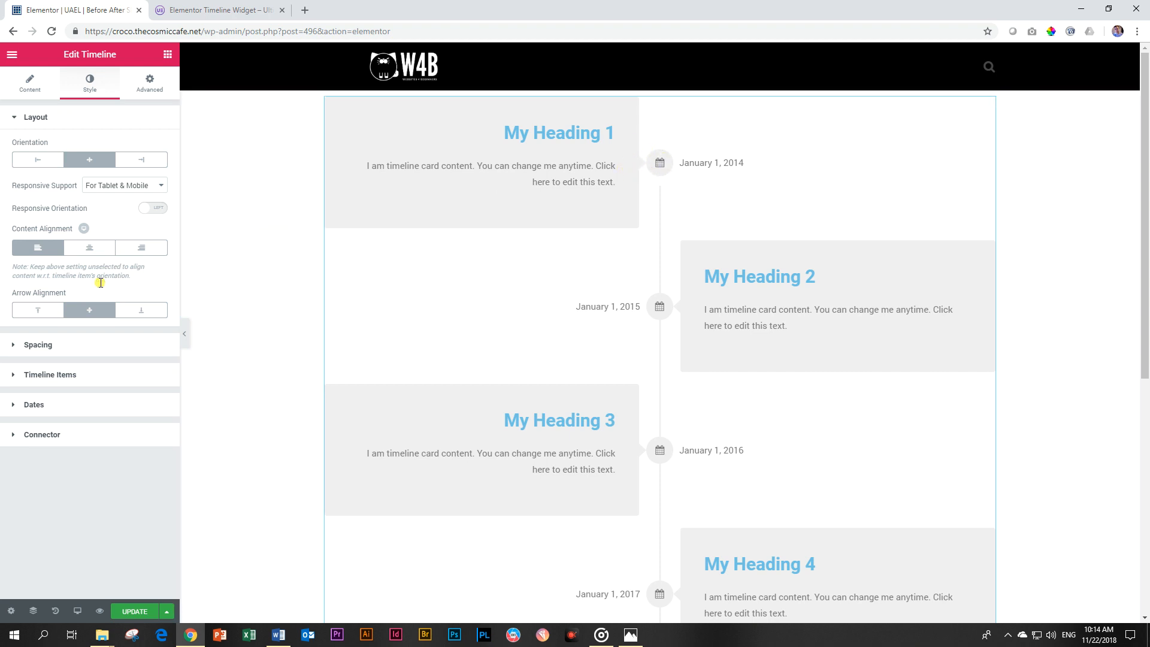
{"action": "left_click", "coordinate": [39, 311]}
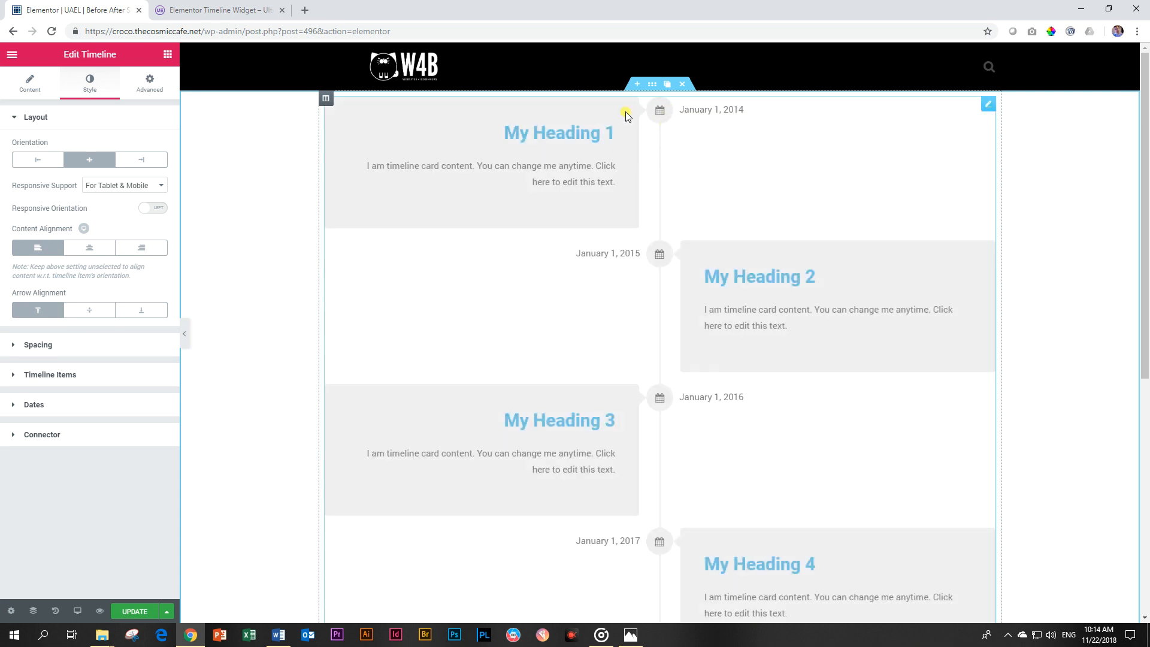
{"action": "left_click", "coordinate": [144, 311]}
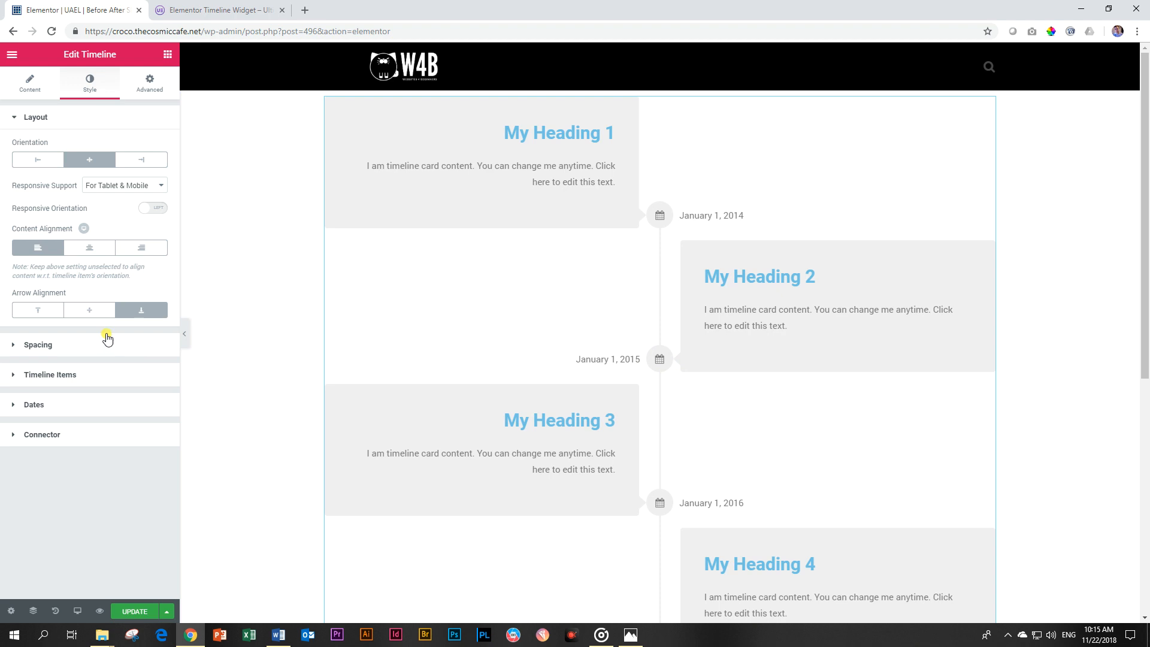
{"action": "left_click", "coordinate": [96, 311]}
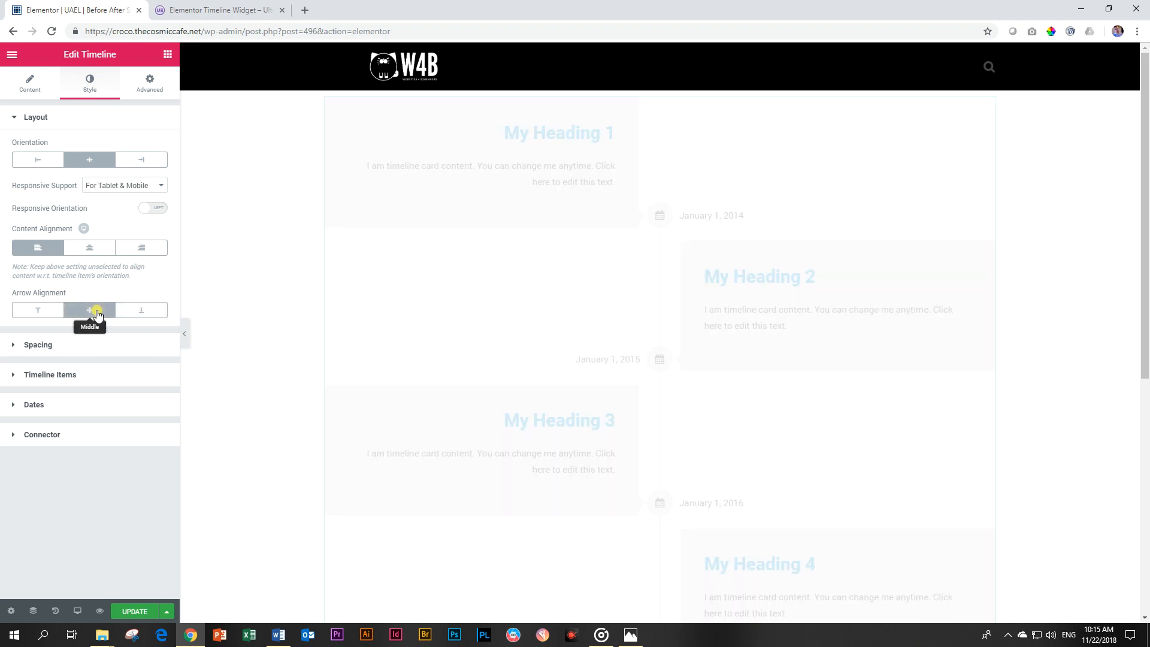
{"action": "left_click", "coordinate": [24, 115]}
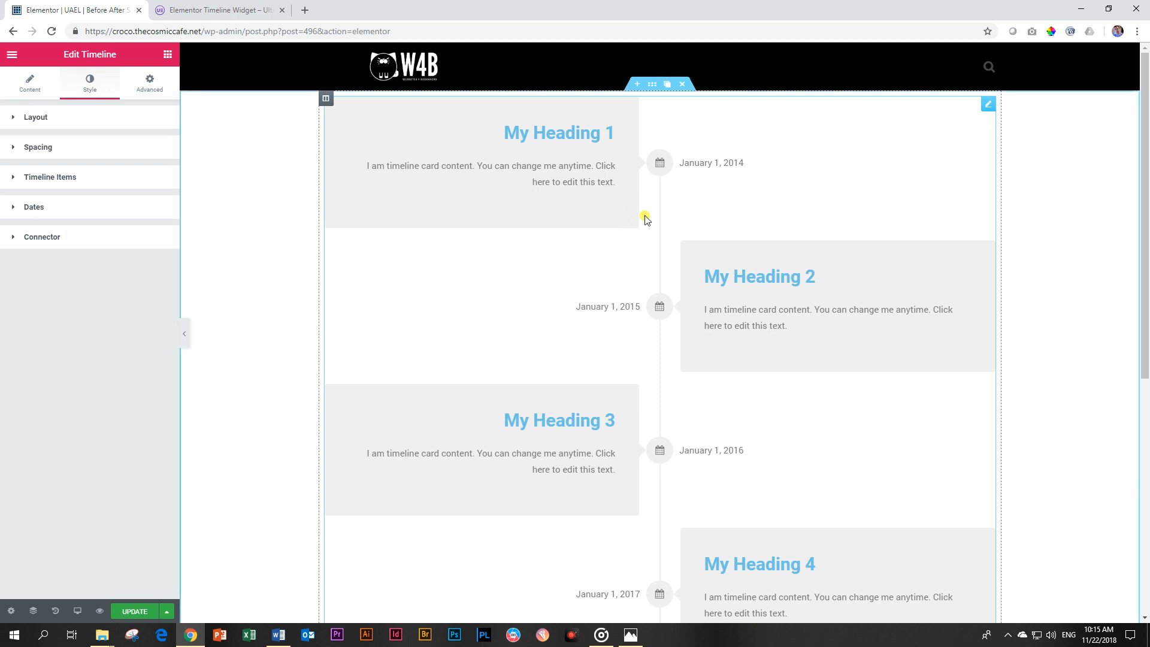
Switch the timeline's content source to Posts and preview the post cards down the page.
{"action": "left_click", "coordinate": [31, 87]}
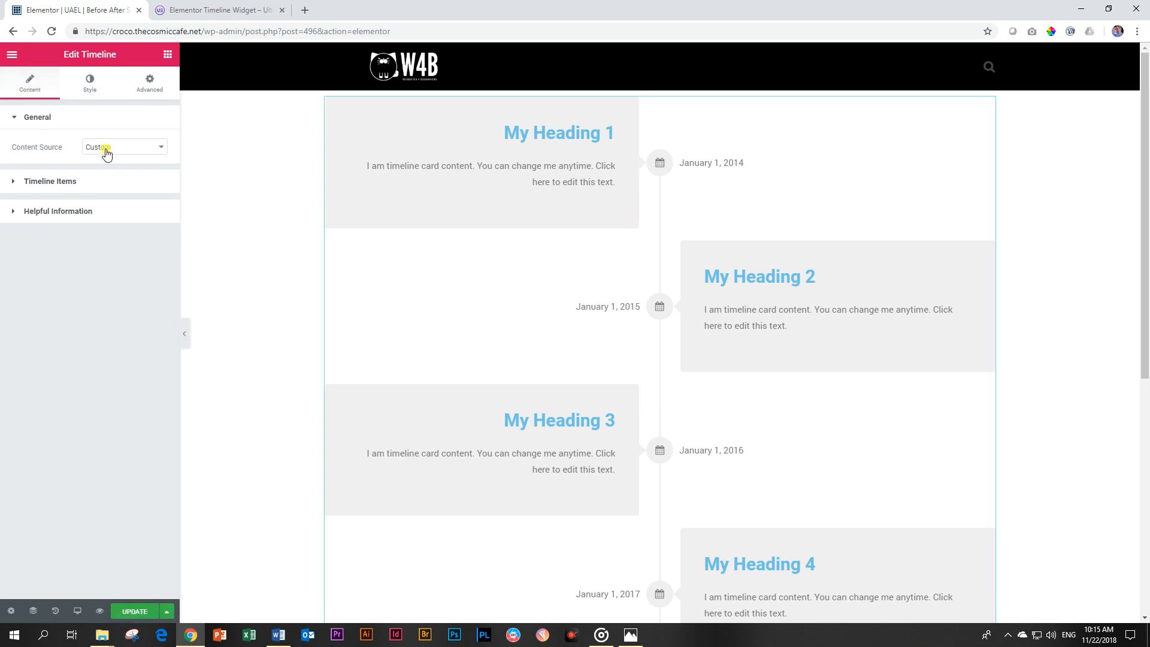
{"action": "left_click", "coordinate": [145, 150]}
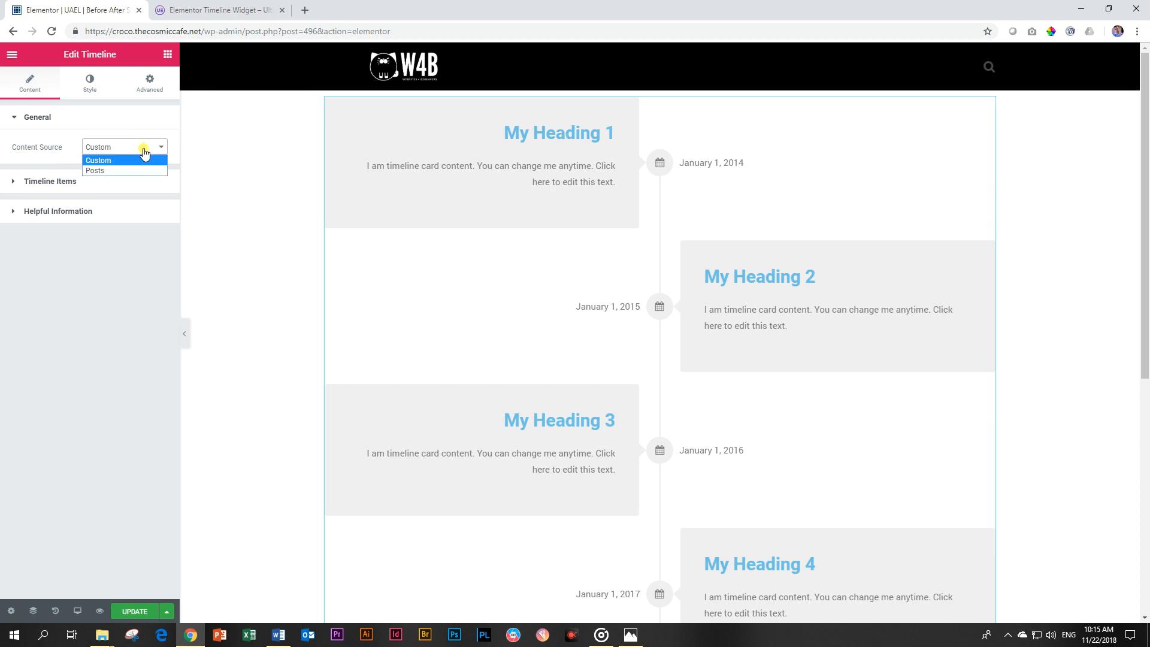
{"action": "left_click", "coordinate": [121, 167]}
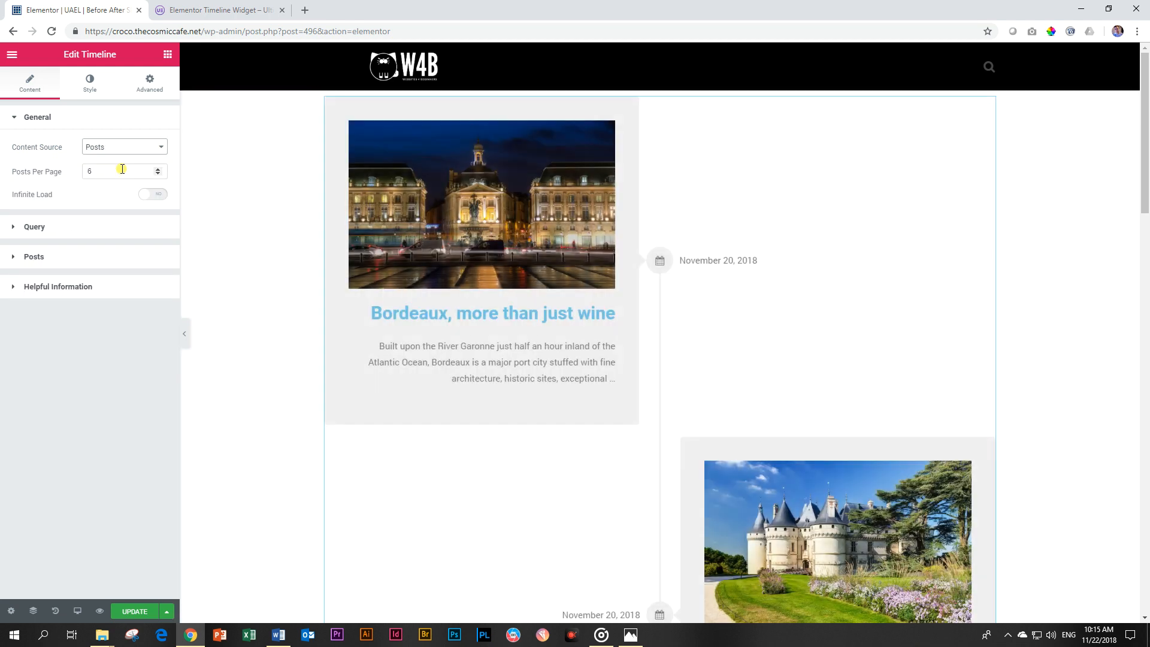
{"action": "scroll", "coordinate": [516, 324], "scroll_direction": "down", "scroll_amount": 3}
{"action": "scroll", "coordinate": [516, 324], "scroll_direction": "down", "scroll_amount": 12}
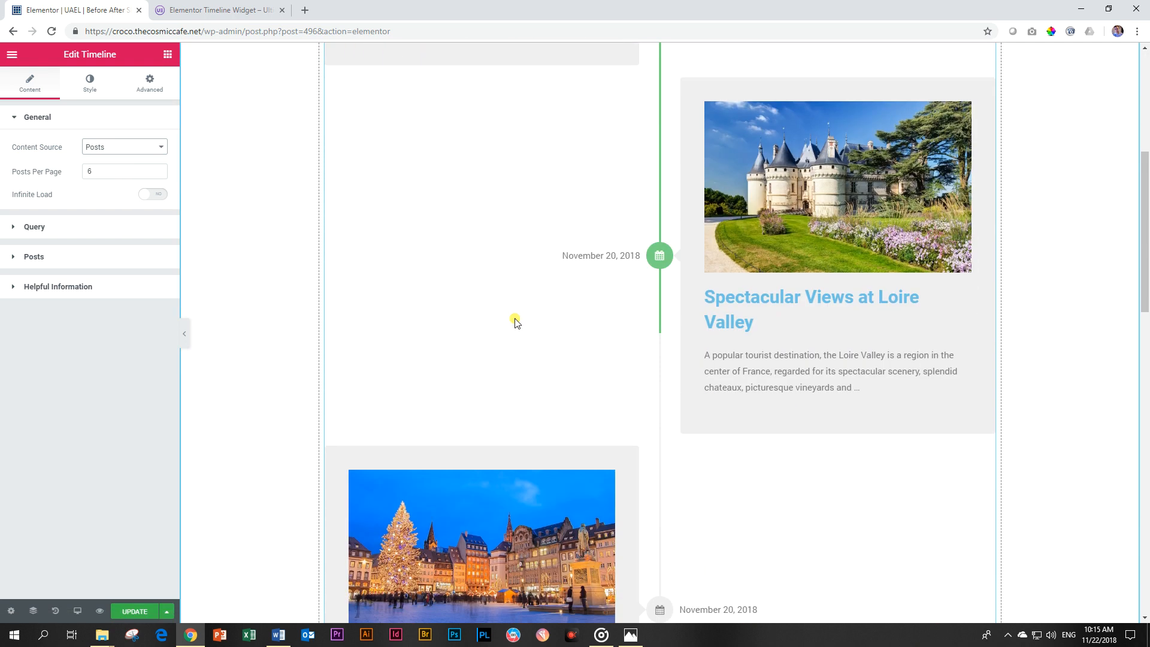
{"action": "scroll", "coordinate": [516, 324], "scroll_direction": "down", "scroll_amount": 7}
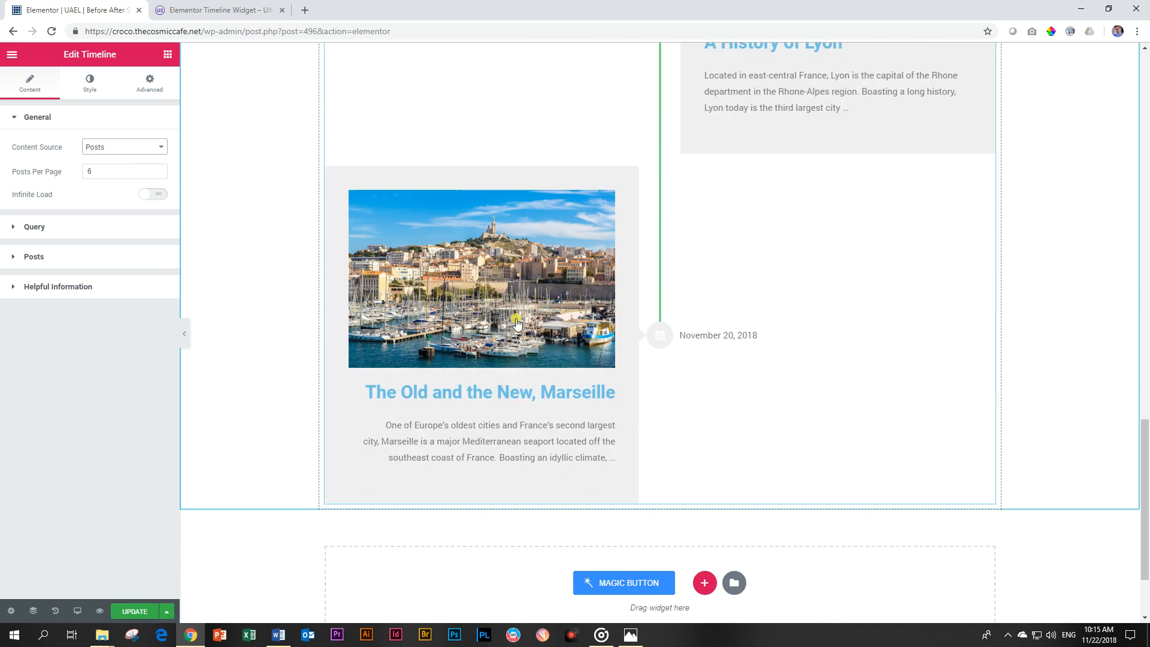
{"action": "scroll", "coordinate": [679, 303], "scroll_direction": "up", "scroll_amount": 5}
{"action": "scroll", "coordinate": [679, 303], "scroll_direction": "up", "scroll_amount": 18}
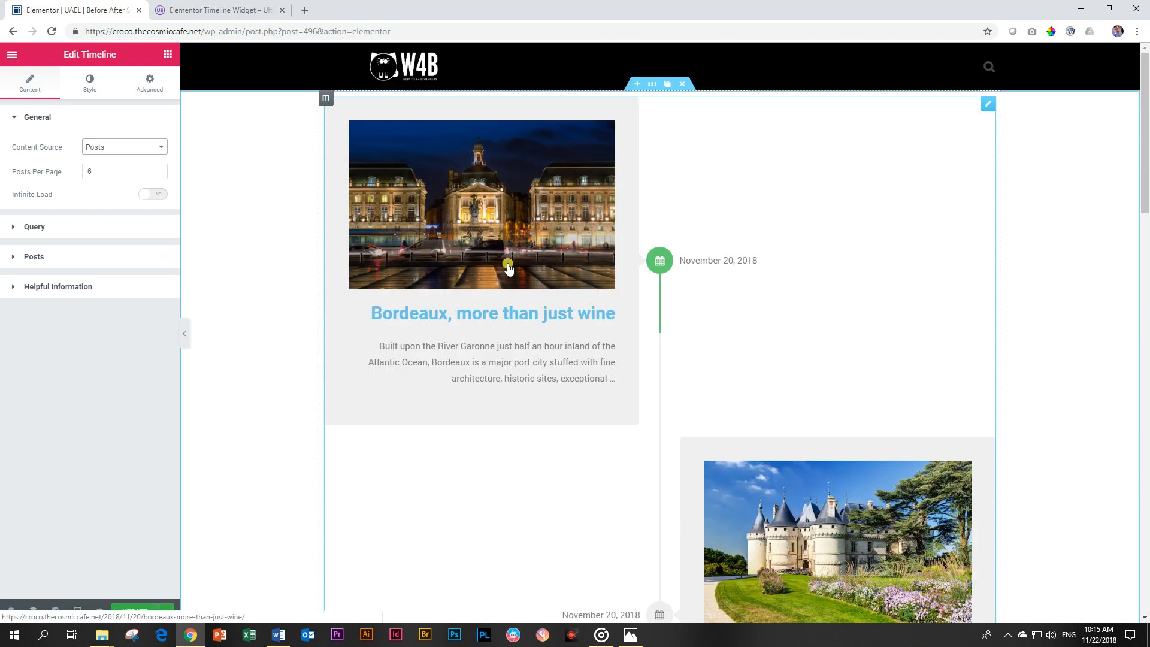
Review the timeline's post query options, including the category, tag, author and post filters.
{"action": "left_click", "coordinate": [89, 90]}
{"action": "left_click", "coordinate": [20, 93]}
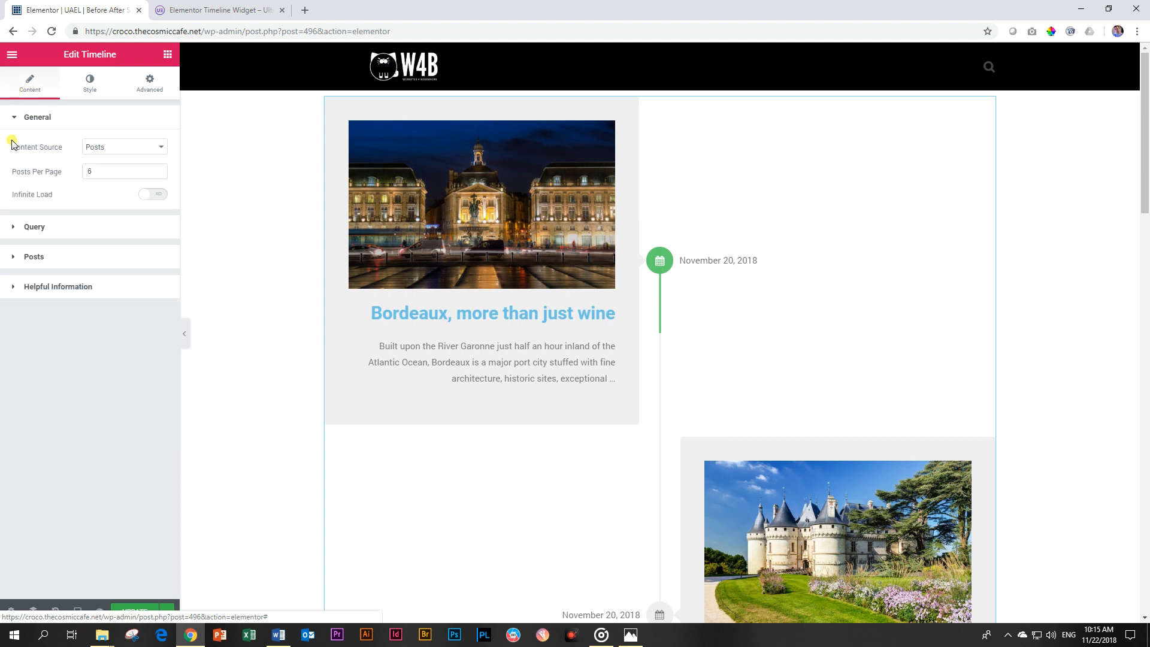
{"action": "left_click", "coordinate": [12, 227]}
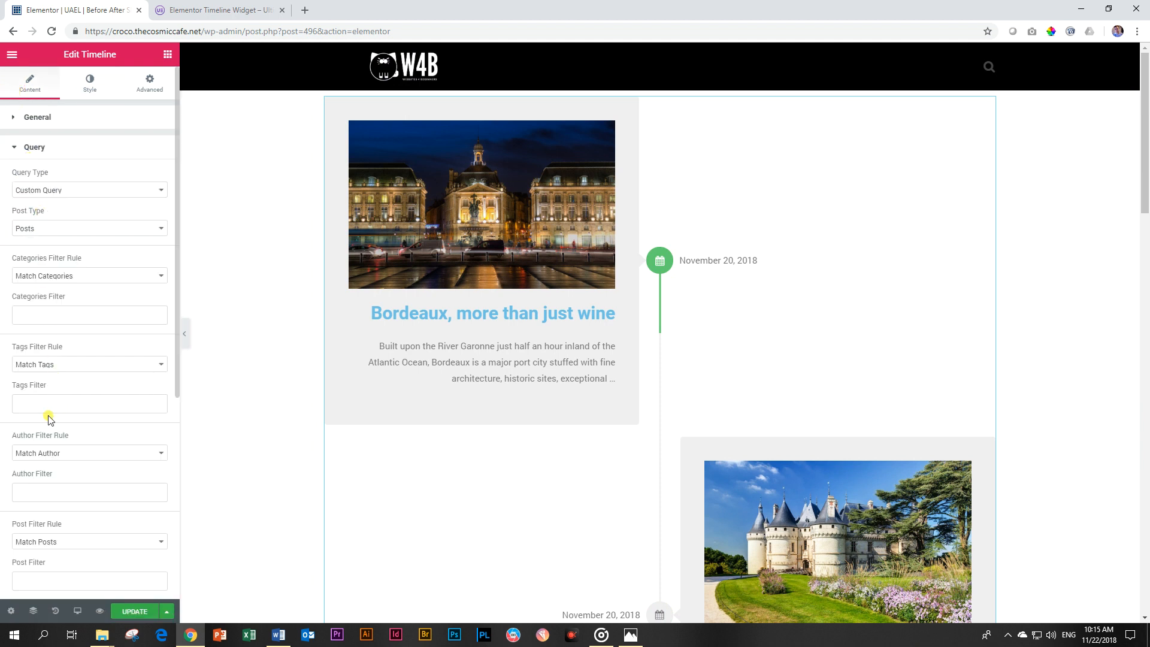
{"action": "left_click", "coordinate": [13, 148]}
Try a post excerpt length of 60, and set the excerpt length to 15.
{"action": "left_click", "coordinate": [12, 179]}
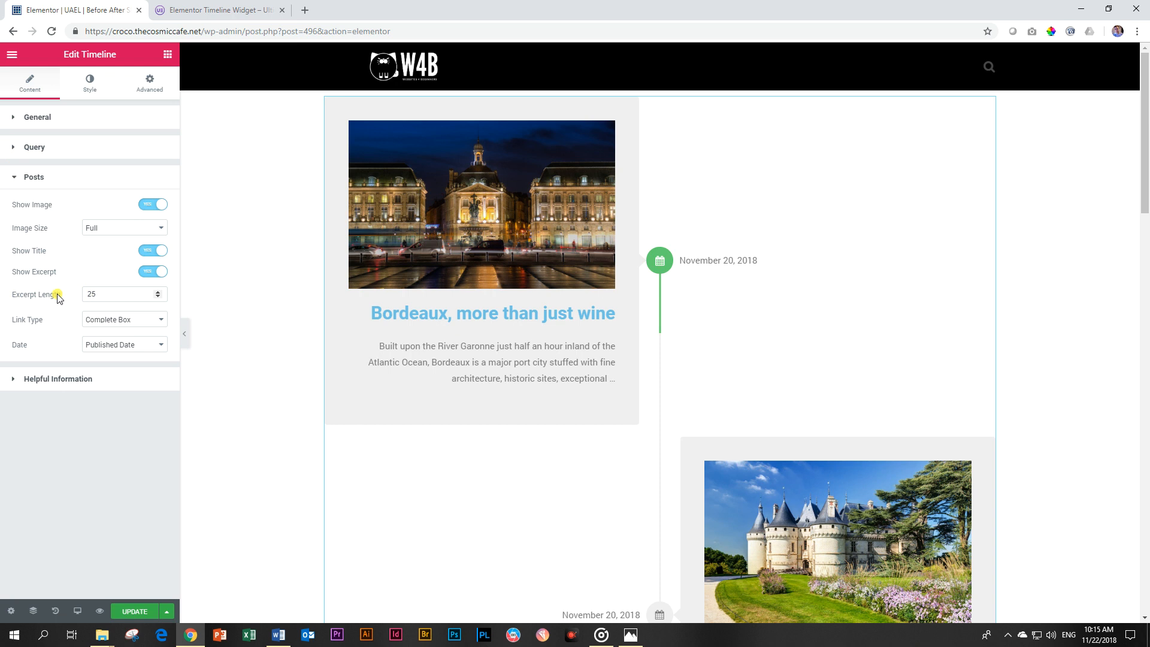
{"action": "double_click", "coordinate": [123, 296]}
{"action": "type", "text": "60"}
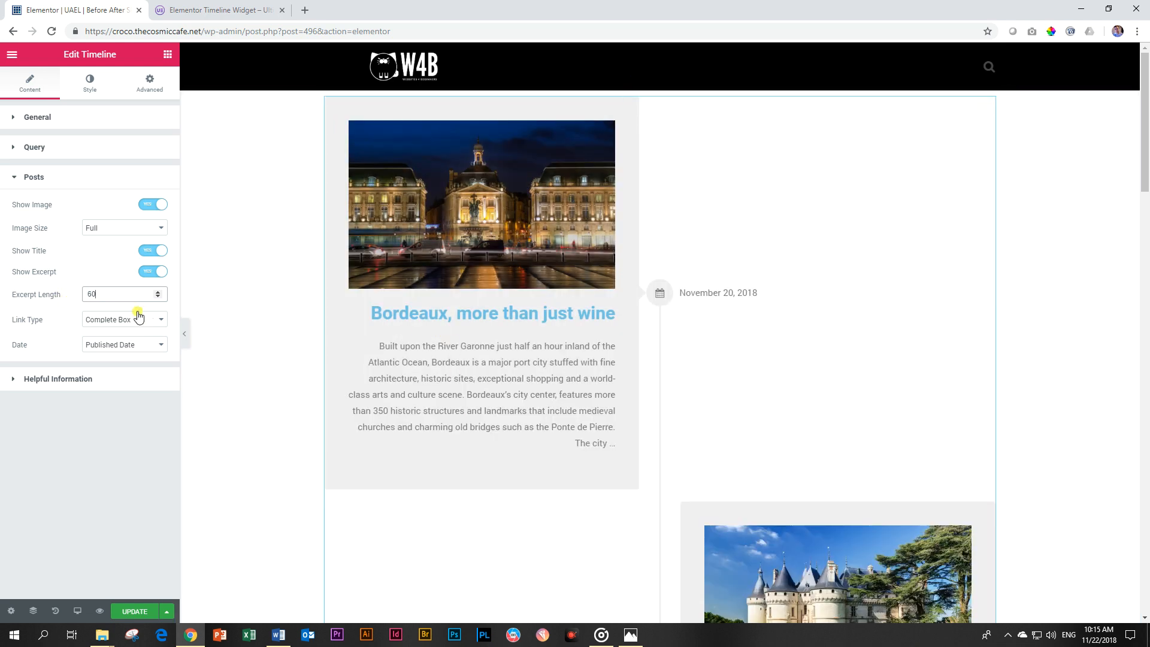
{"action": "left_click_drag", "start_coordinate": [106, 294], "coordinate": [70, 298]}
{"action": "type", "text": "15"}
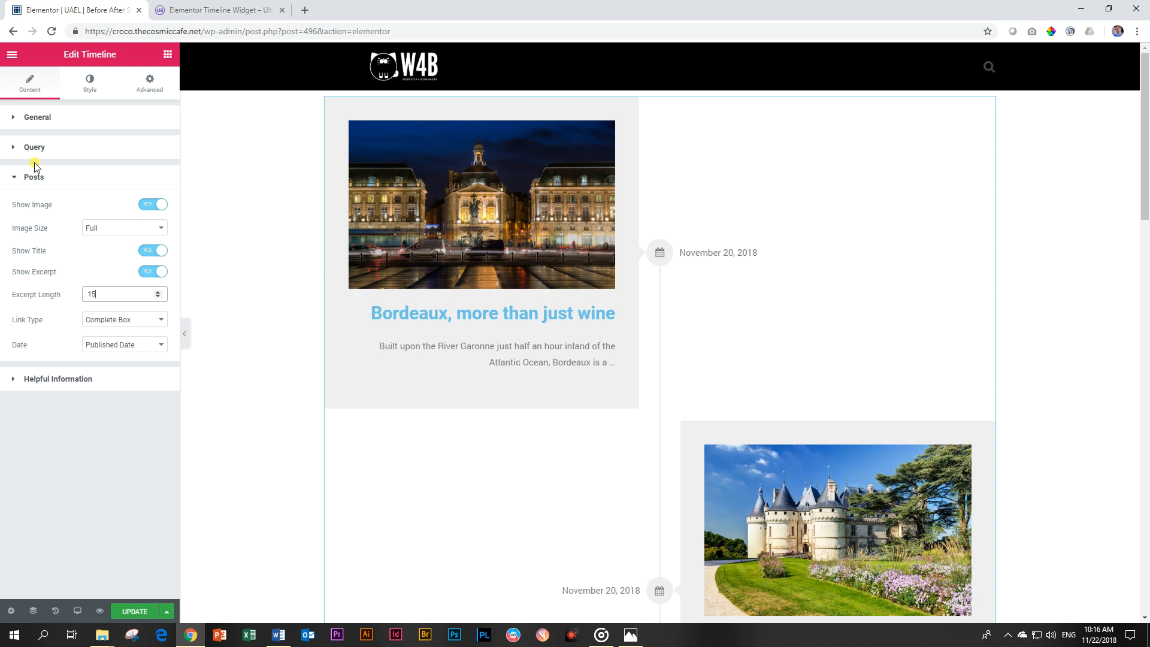
{"action": "left_click", "coordinate": [33, 179]}
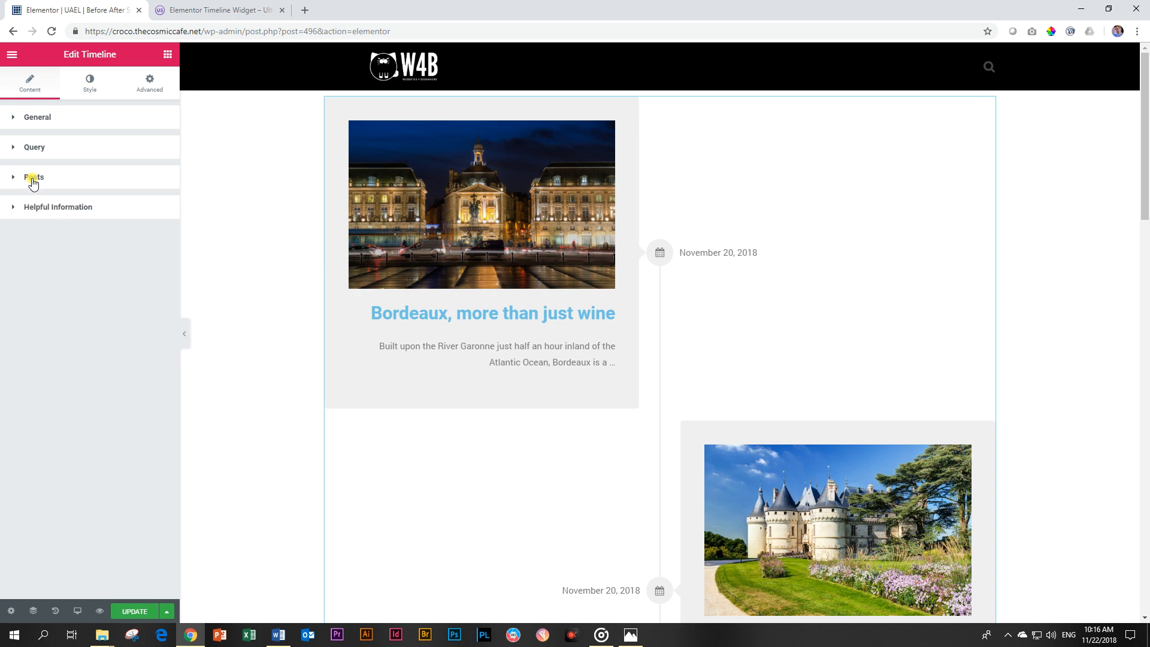
Try a horizontal spacing of 16 on the timeline and bring it back to 0.
{"action": "left_click", "coordinate": [93, 93]}
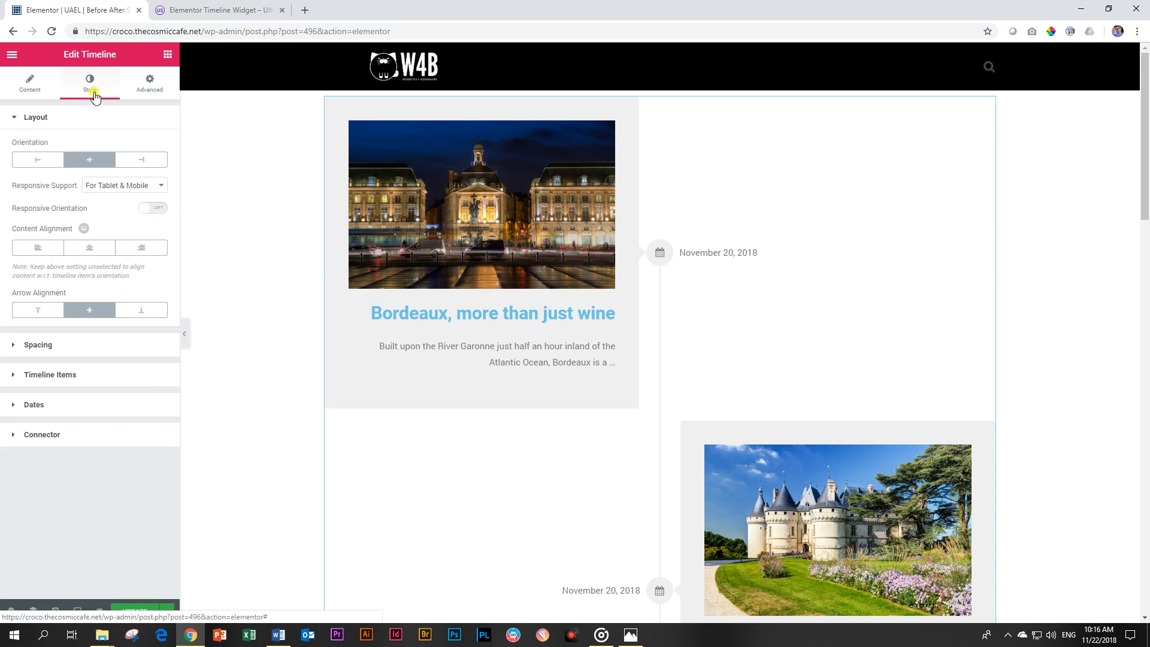
{"action": "left_click", "coordinate": [16, 119]}
{"action": "left_click", "coordinate": [17, 148]}
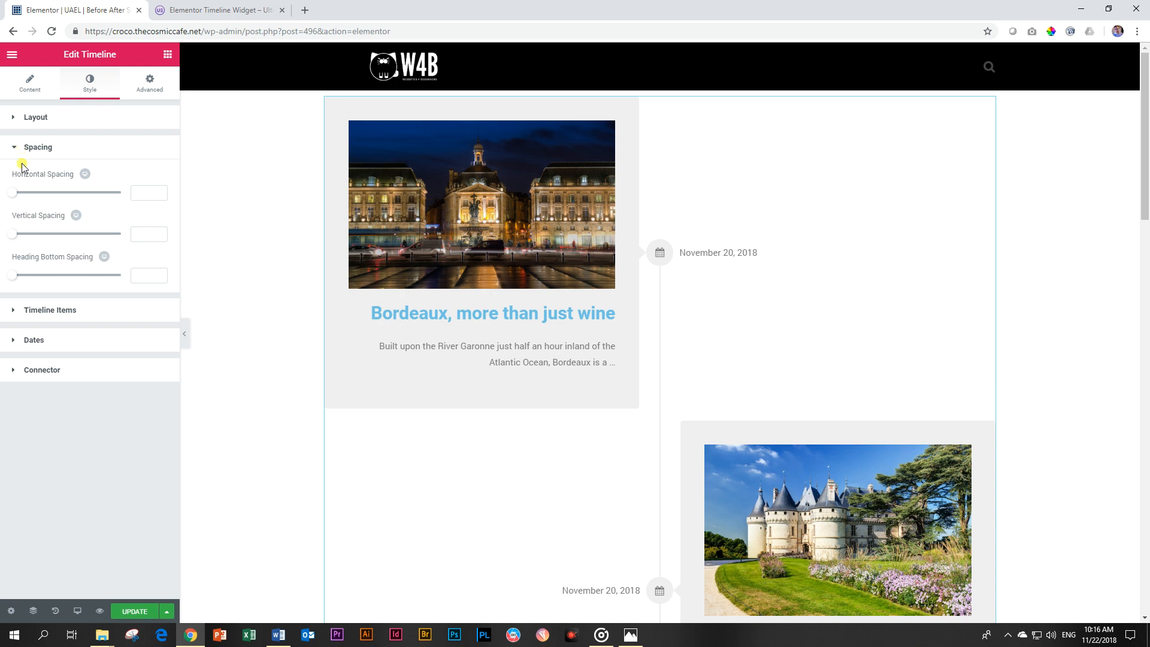
{"action": "left_click_drag", "start_coordinate": [12, 192], "coordinate": [100, 192]}
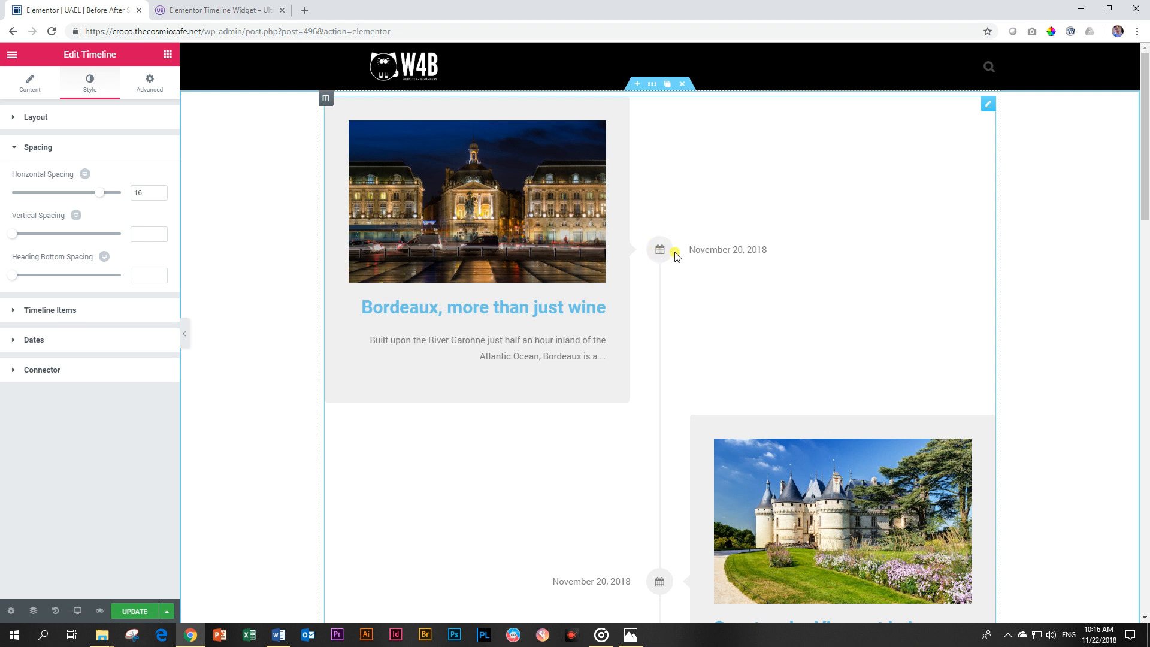
{"action": "left_click_drag", "start_coordinate": [101, 192], "coordinate": [2, 193]}
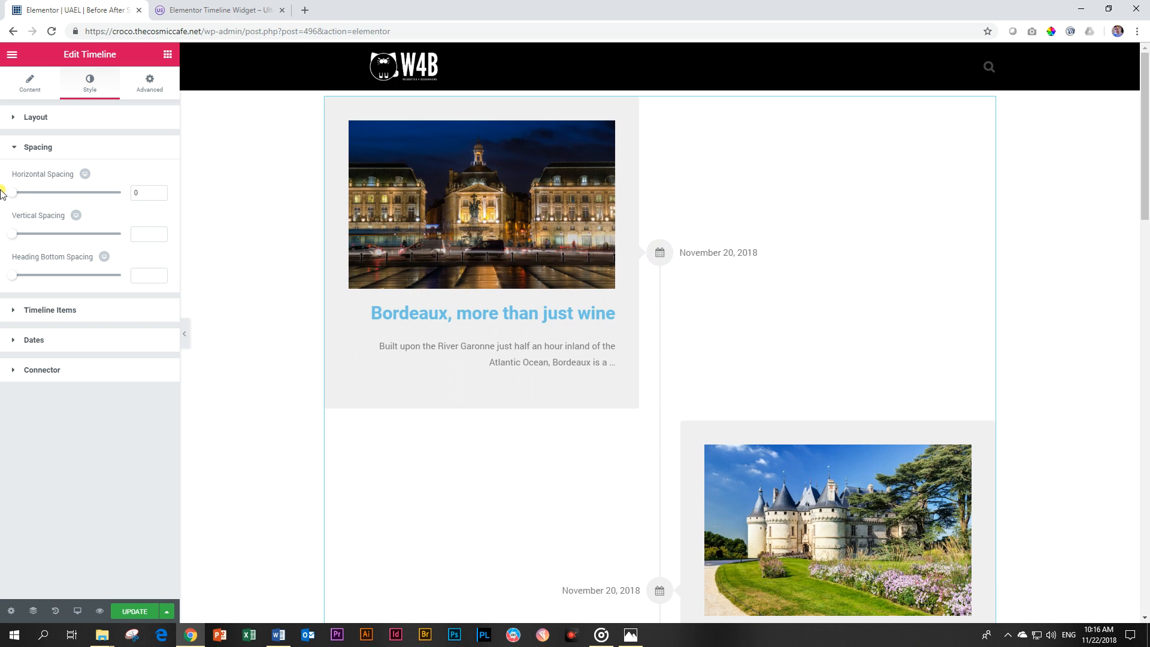
Try vertical spacings of 43, -10 and -50 between the timeline cards.
{"action": "left_click_drag", "start_coordinate": [11, 239], "coordinate": [59, 234]}
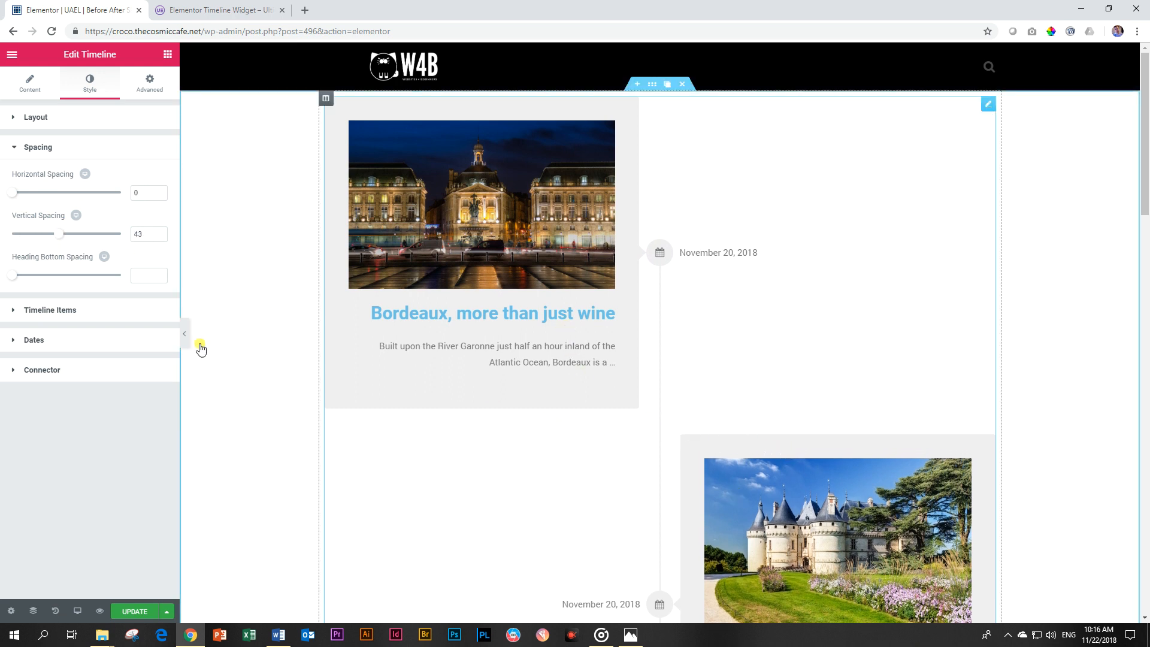
{"action": "left_click_drag", "start_coordinate": [59, 233], "coordinate": [5, 236]}
{"action": "double_click", "coordinate": [157, 236]}
{"action": "type", "text": "-10"}
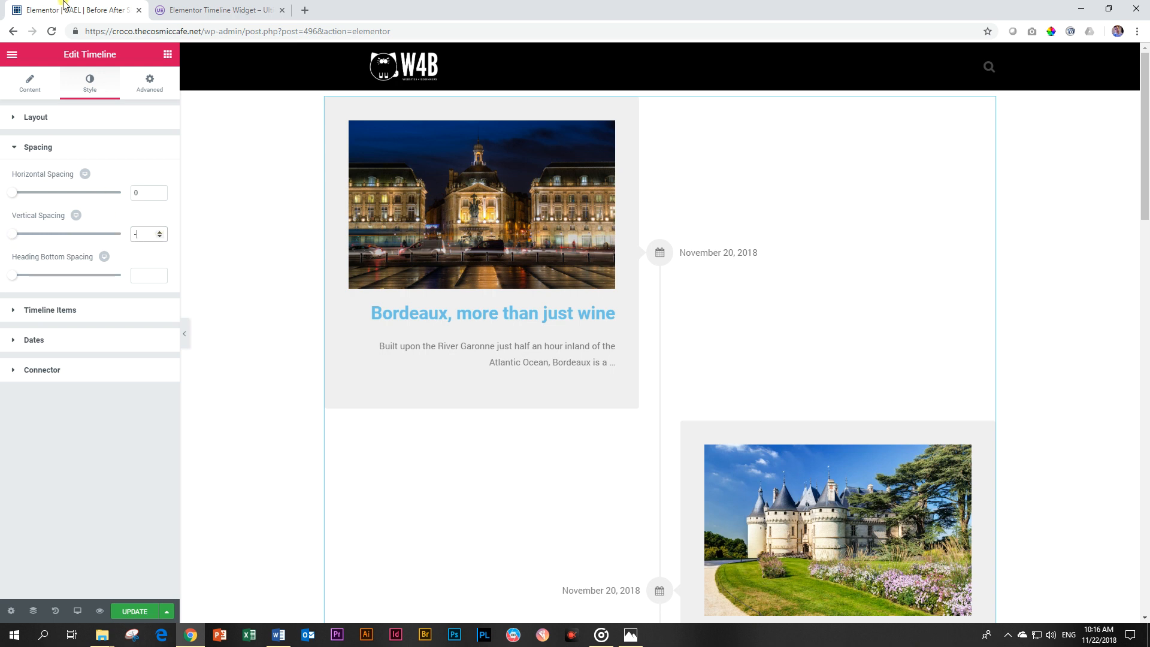
{"action": "double_click", "coordinate": [150, 233]}
{"action": "type", "text": "-50"}
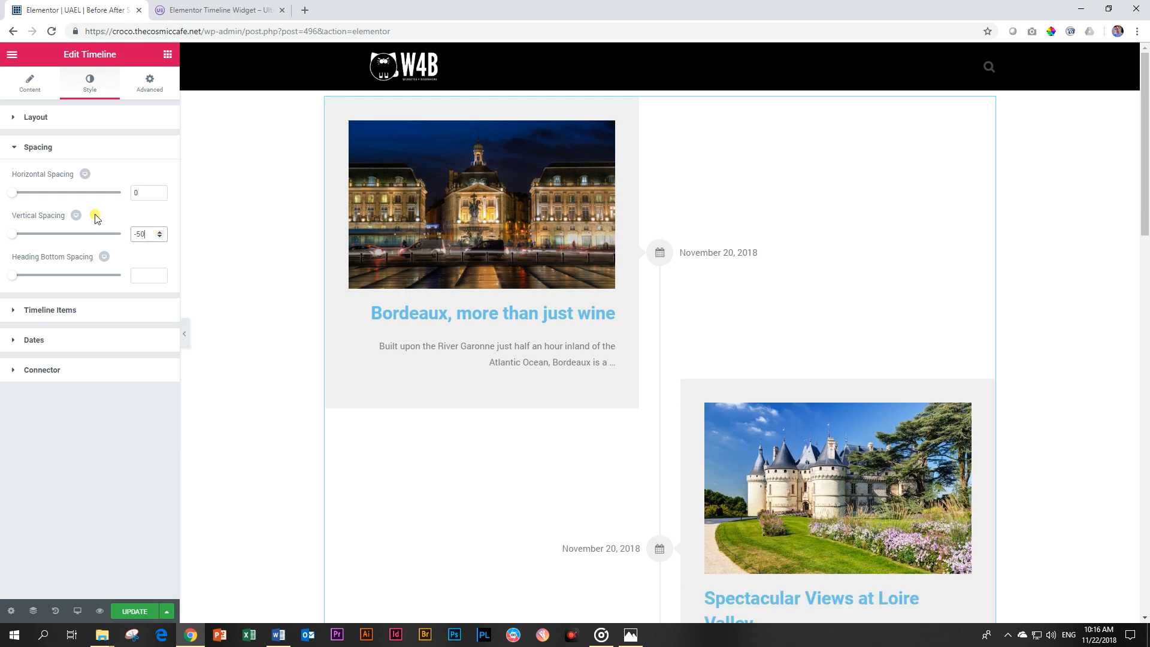
Set the timeline's vertical spacing to -150 and inspect the staggered cards down the page.
{"action": "left_click_drag", "start_coordinate": [147, 236], "coordinate": [106, 237]}
{"action": "type", "text": "-150"}
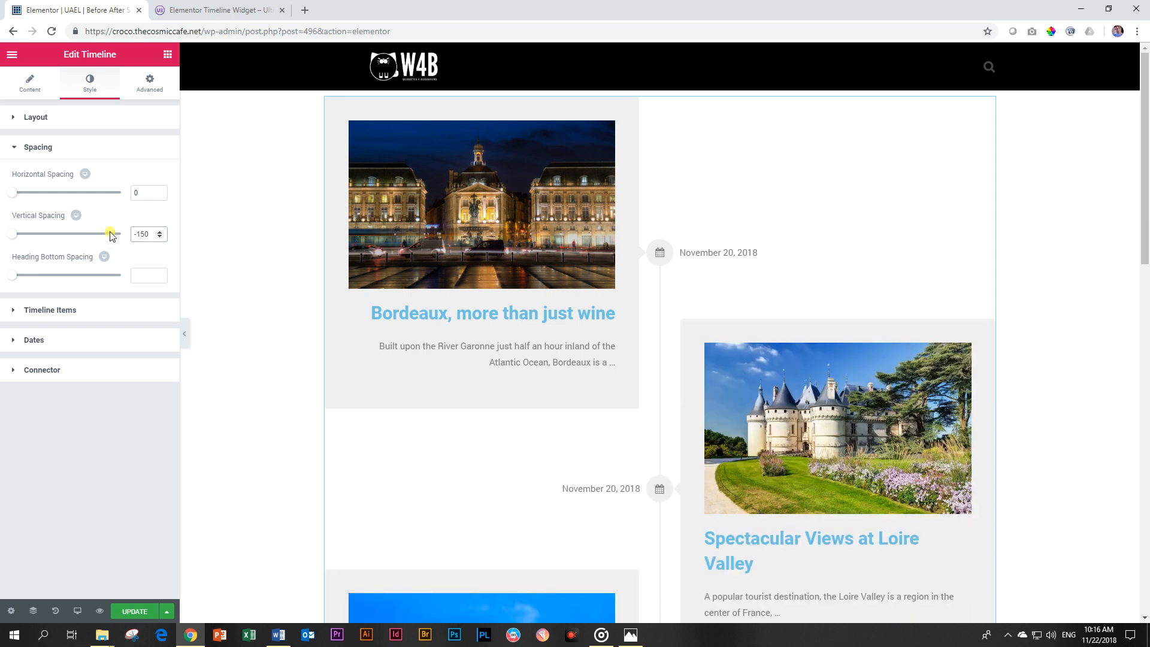
{"action": "scroll", "coordinate": [450, 339], "scroll_direction": "down", "scroll_amount": 10}
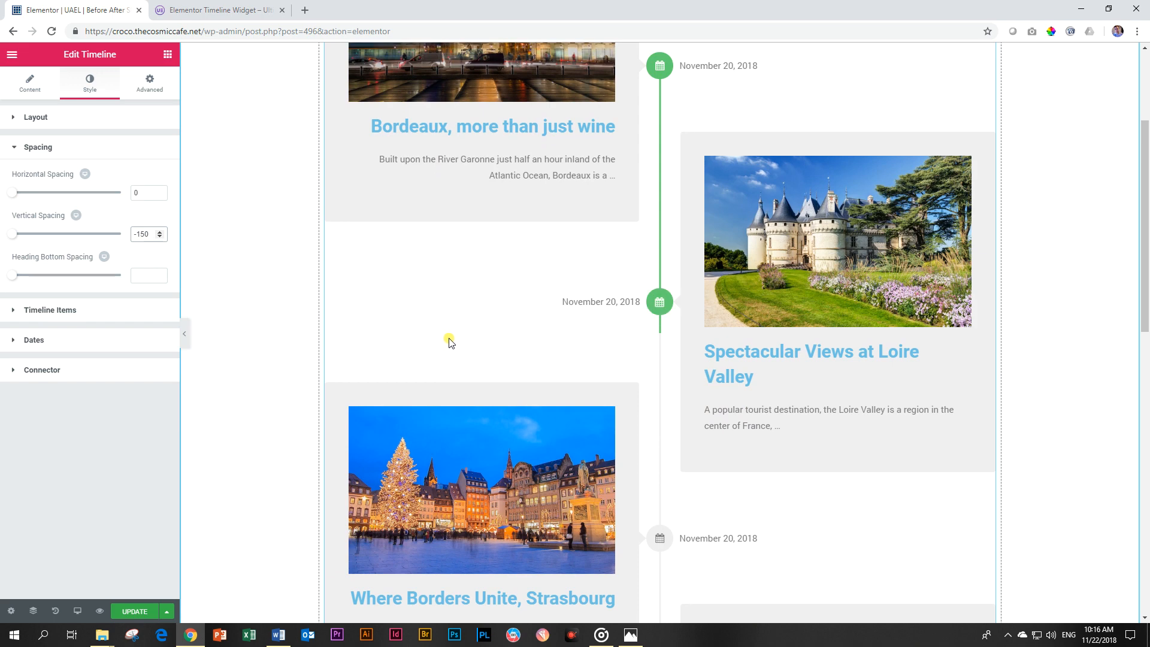
{"action": "scroll", "coordinate": [449, 341], "scroll_direction": "down", "scroll_amount": 7}
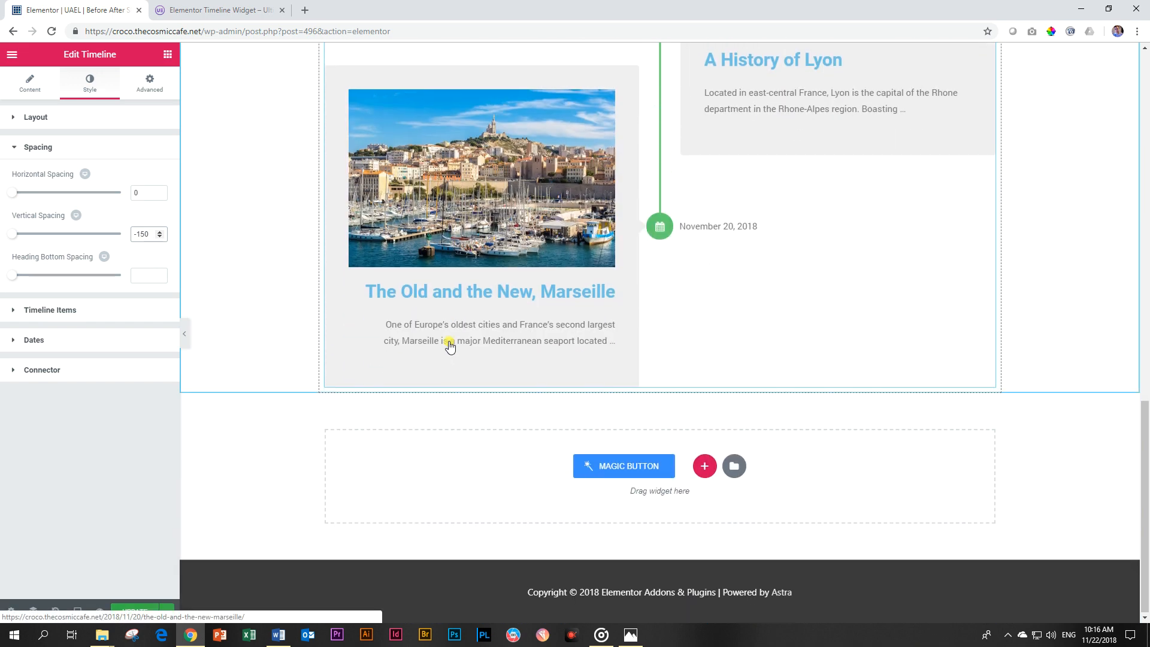
{"action": "scroll", "coordinate": [450, 341], "scroll_direction": "up", "scroll_amount": 8}
{"action": "scroll", "coordinate": [449, 343], "scroll_direction": "up", "scroll_amount": 10}
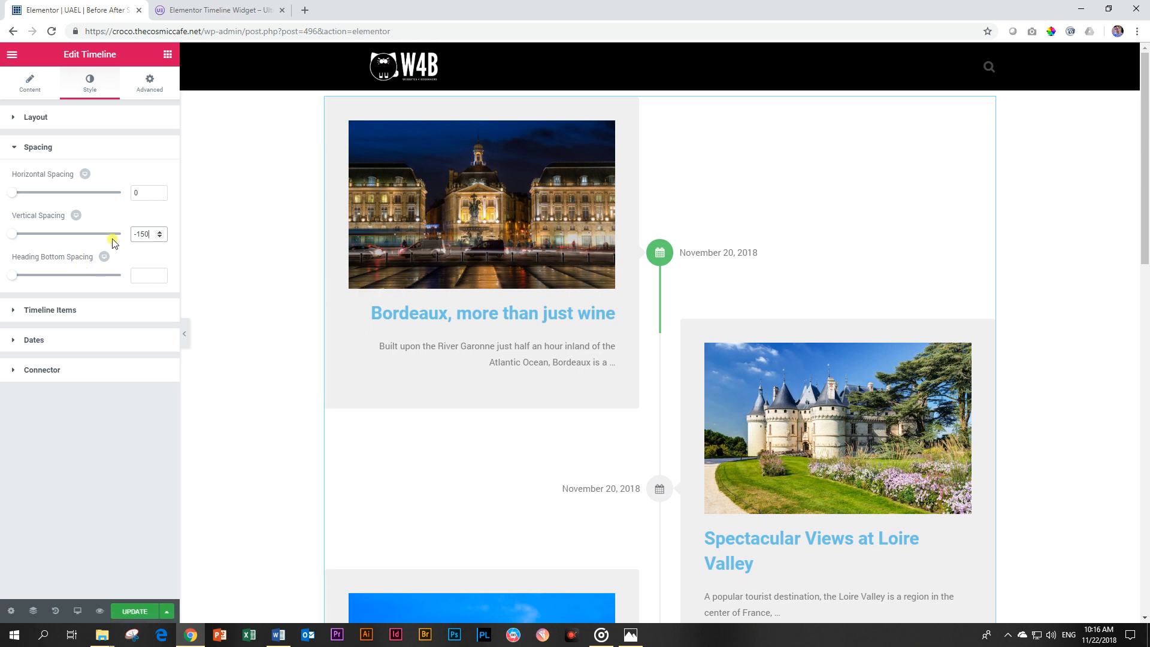
{"action": "mouse_move", "coordinate": [151, 233]}
{"action": "left_mouse_down"}
{"action": "mouse_move", "coordinate": [122, 238]}
{"action": "mouse_move", "coordinate": [209, 268]}
{"action": "left_mouse_up"}
{"action": "scroll", "coordinate": [590, 314], "scroll_direction": "down", "scroll_amount": 5}
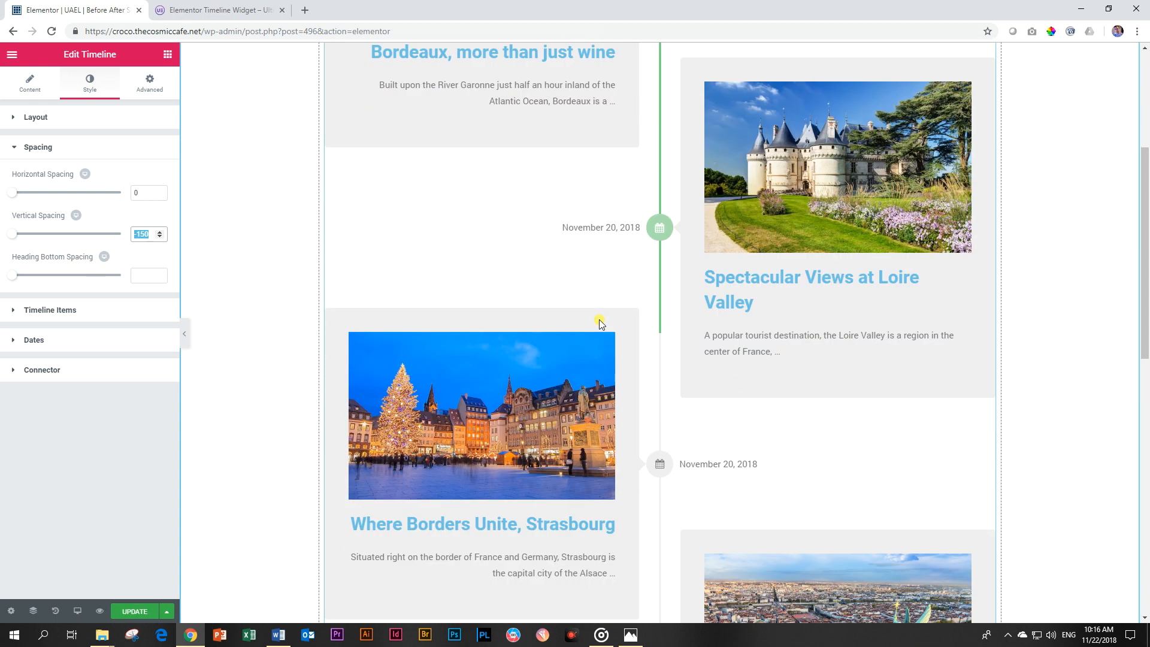
{"action": "scroll", "coordinate": [600, 325], "scroll_direction": "down", "scroll_amount": 3}
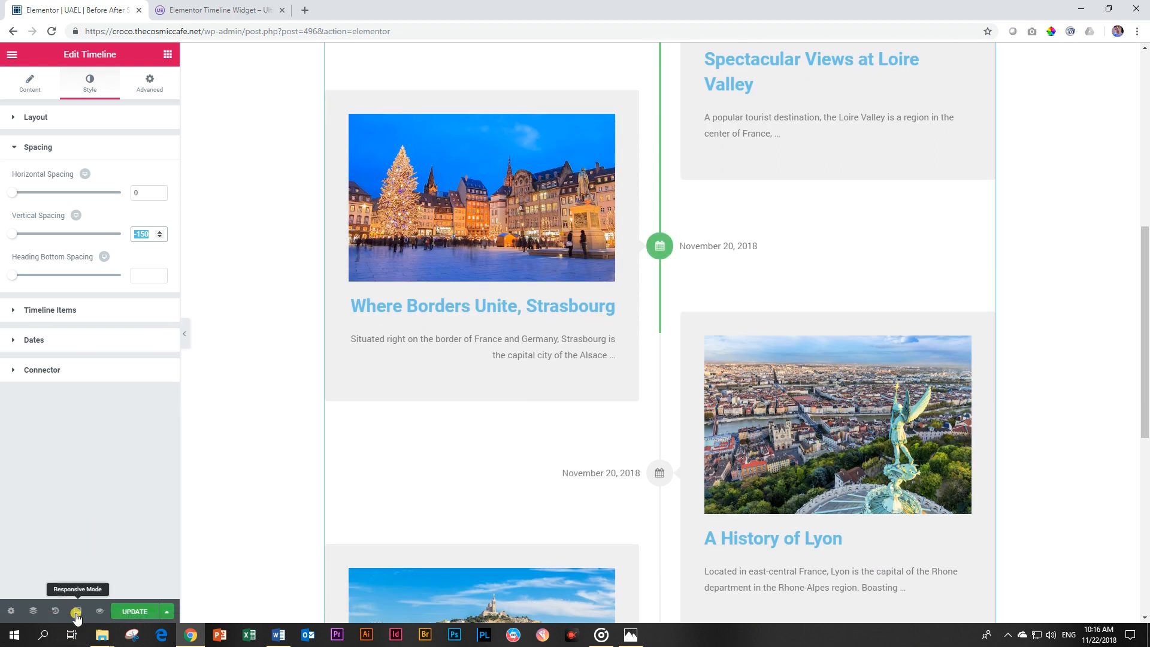
In the mobile preview, set the timeline's vertical spacing to 0 and return to the desktop preview.
{"action": "left_click", "coordinate": [77, 611]}
{"action": "left_click", "coordinate": [77, 580]}
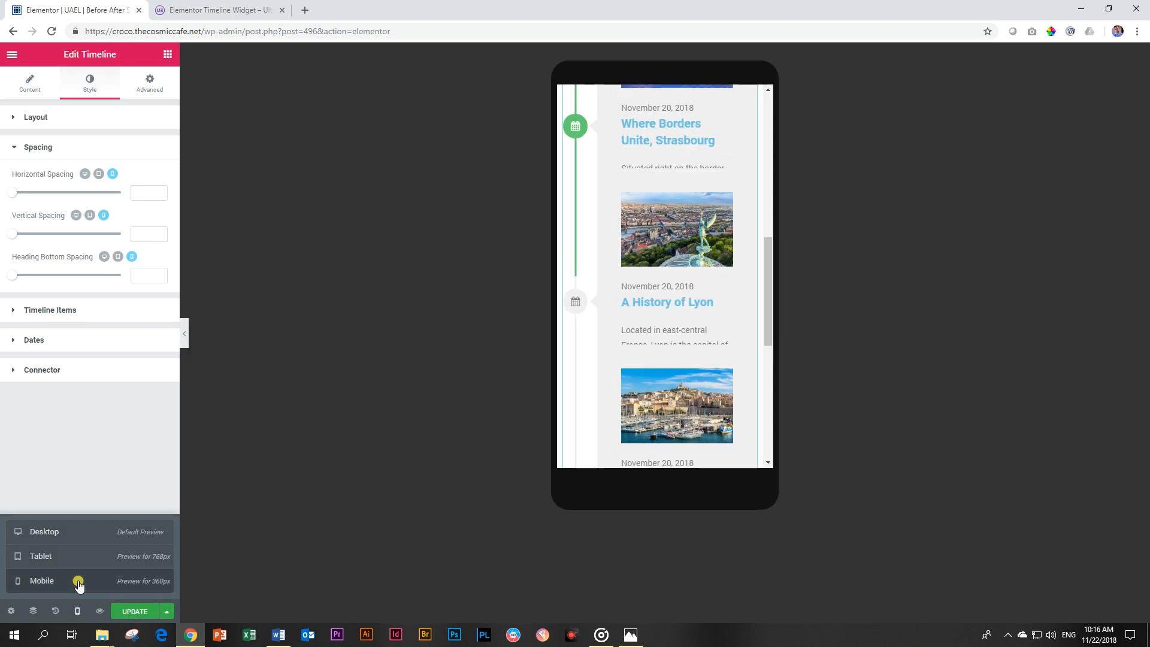
{"action": "scroll", "coordinate": [624, 368], "scroll_direction": "down", "scroll_amount": 2}
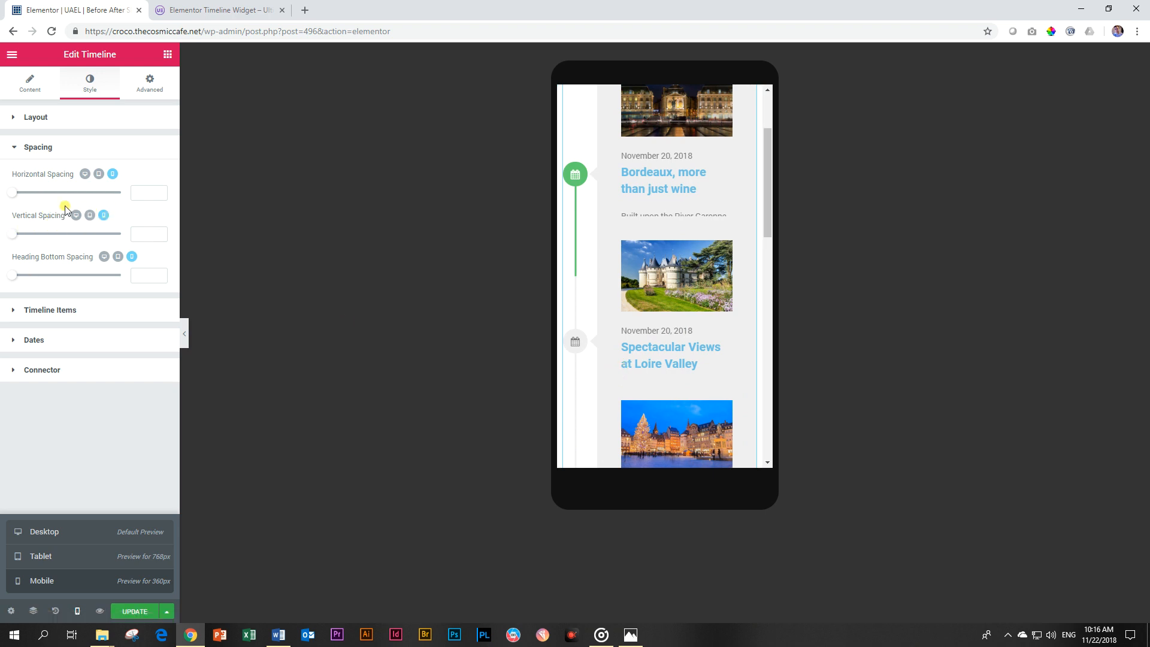
{"action": "left_click", "coordinate": [137, 234]}
{"action": "type", "text": "0"}
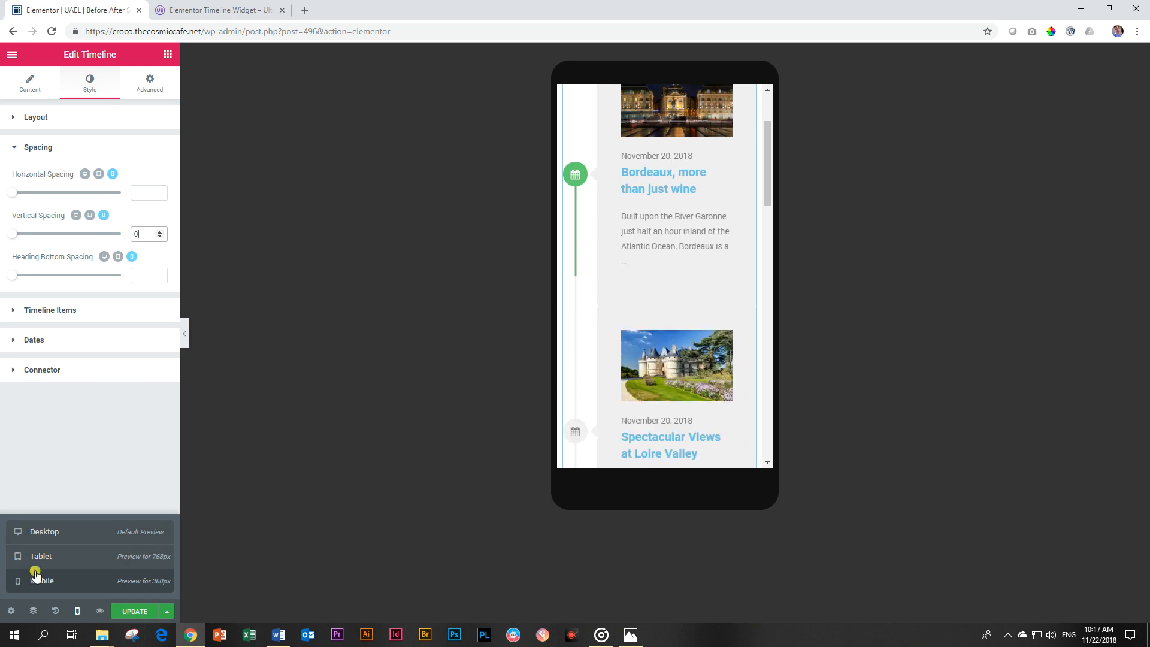
{"action": "left_click", "coordinate": [43, 538]}
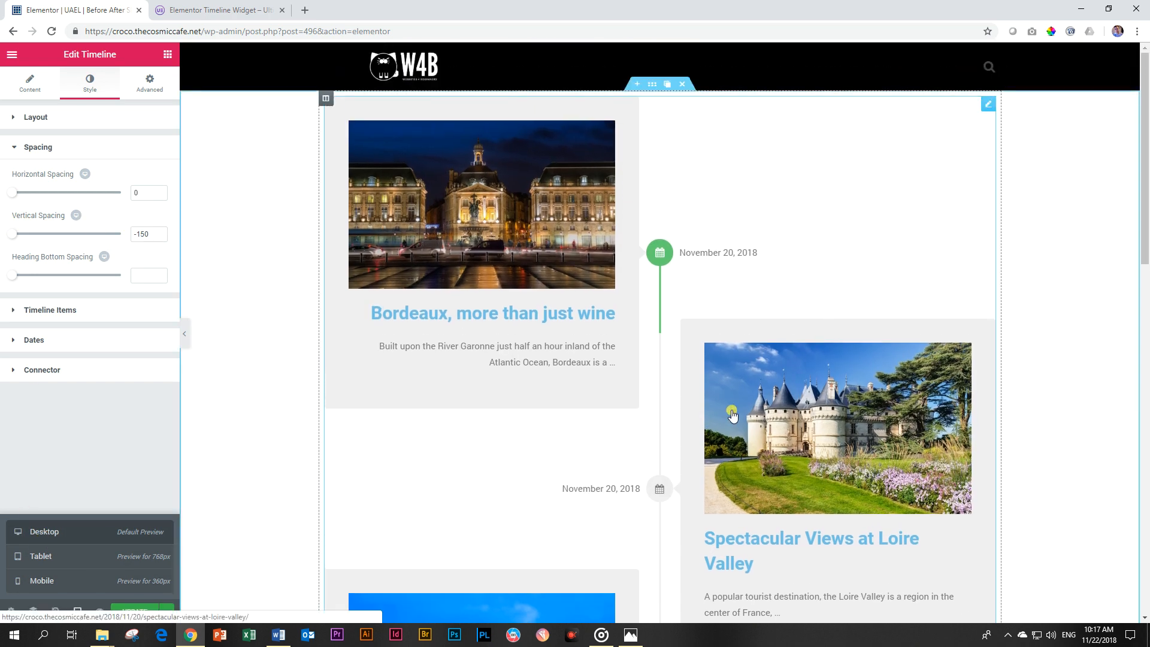
{"action": "scroll", "coordinate": [732, 414], "scroll_direction": "down", "scroll_amount": 5}
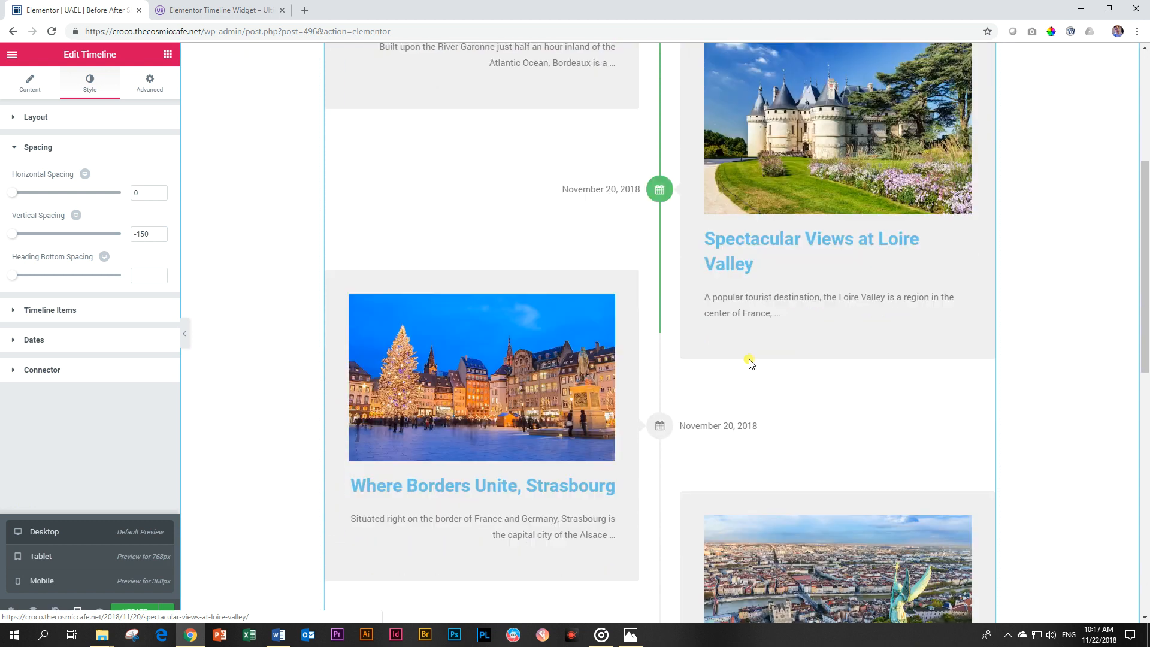
Try a vertical spacing of 0 between the timeline cards and bring it back to -150 for comparison.
{"action": "scroll", "coordinate": [753, 366], "scroll_direction": "up", "scroll_amount": 5}
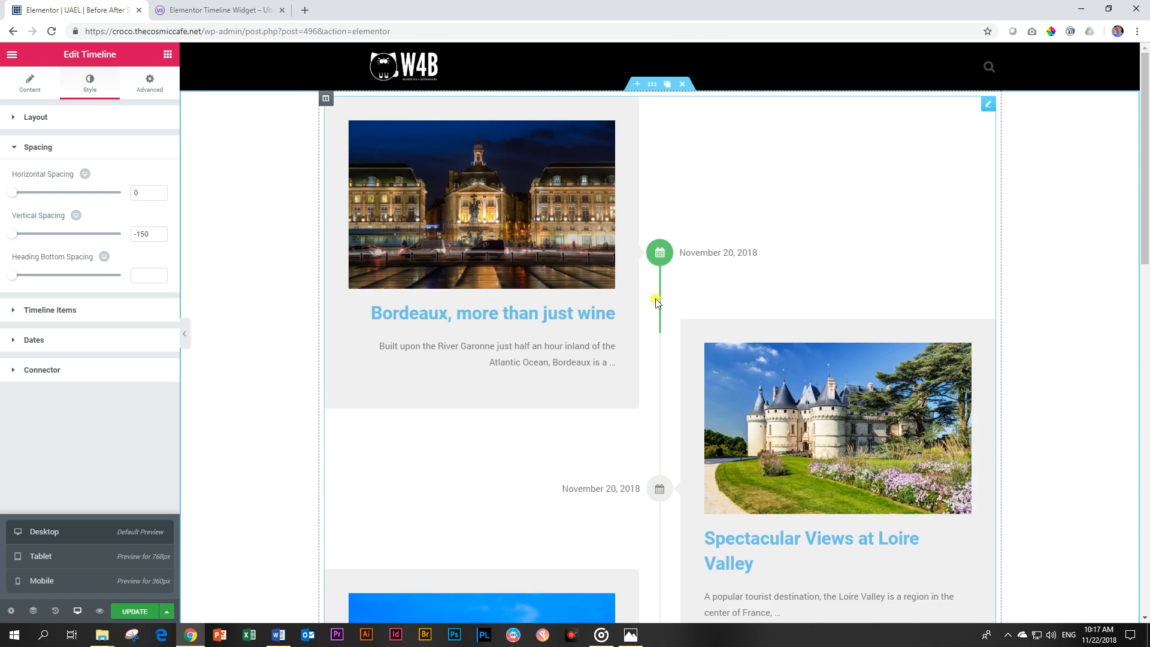
{"action": "double_click", "coordinate": [162, 239]}
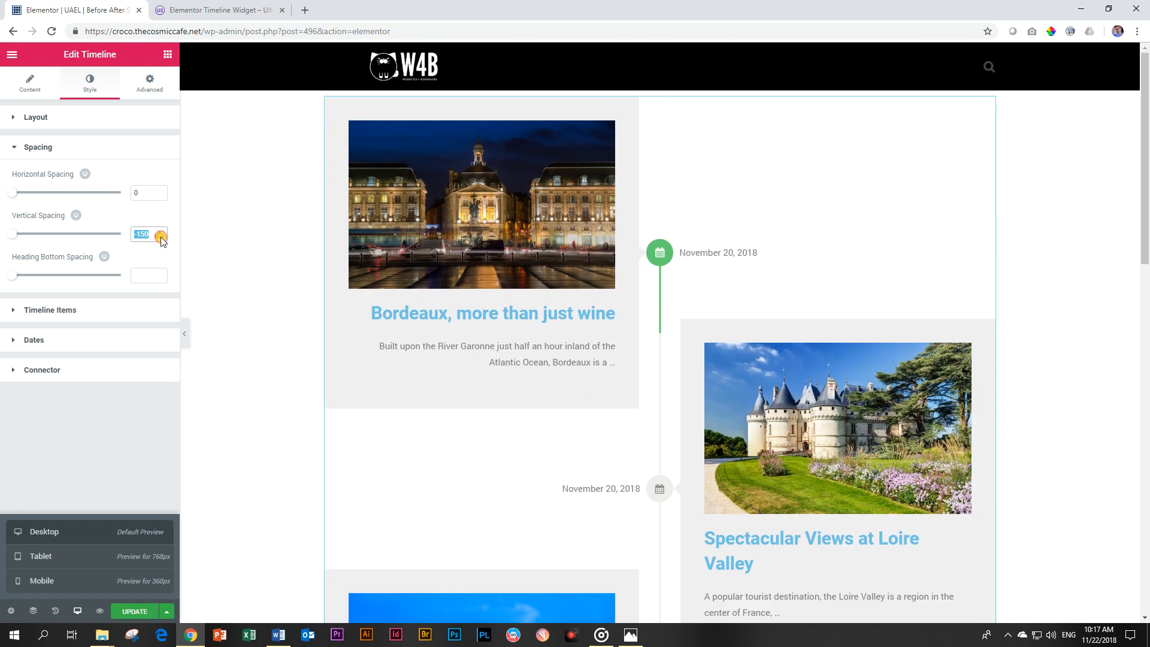
{"action": "type", "text": "0"}
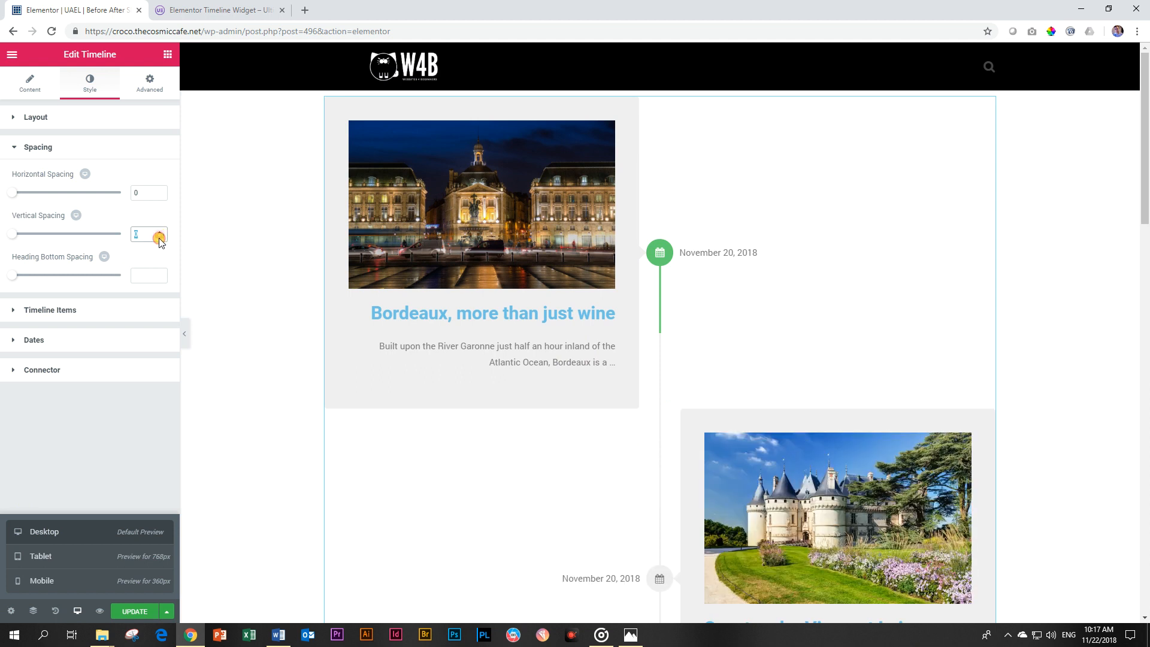
{"action": "type", "text": "-150"}
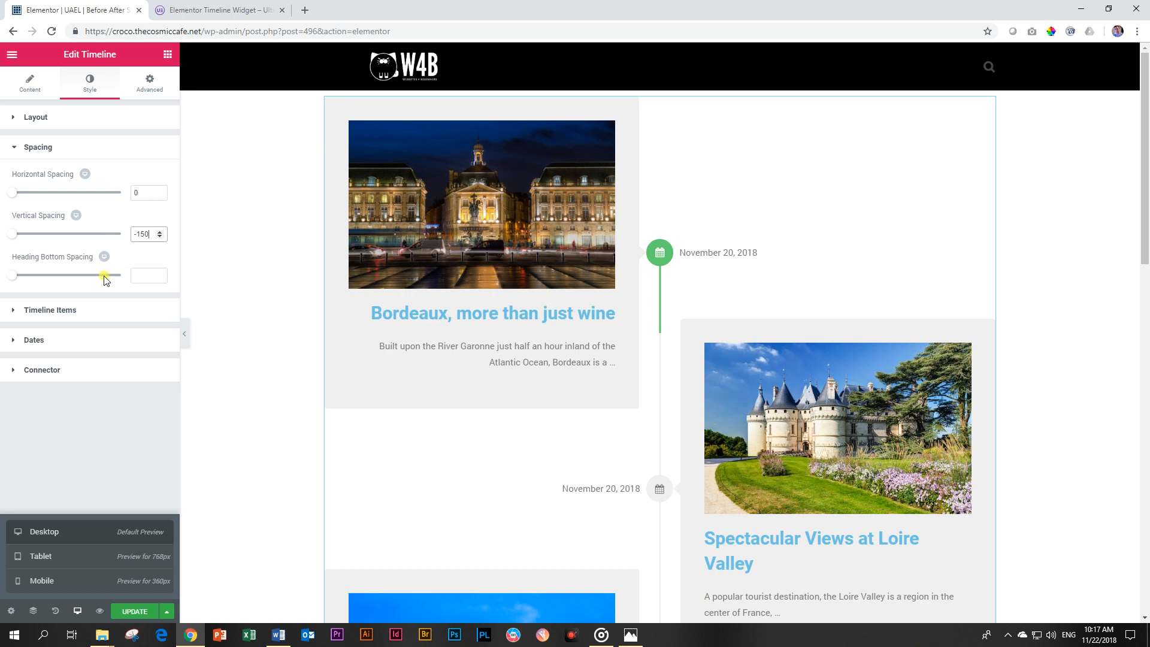
Set the timeline's vertical spacing to 0 and its heading bottom spacing to 24.
{"action": "left_click_drag", "start_coordinate": [152, 234], "coordinate": [94, 237]}
{"action": "type", "text": "0"}
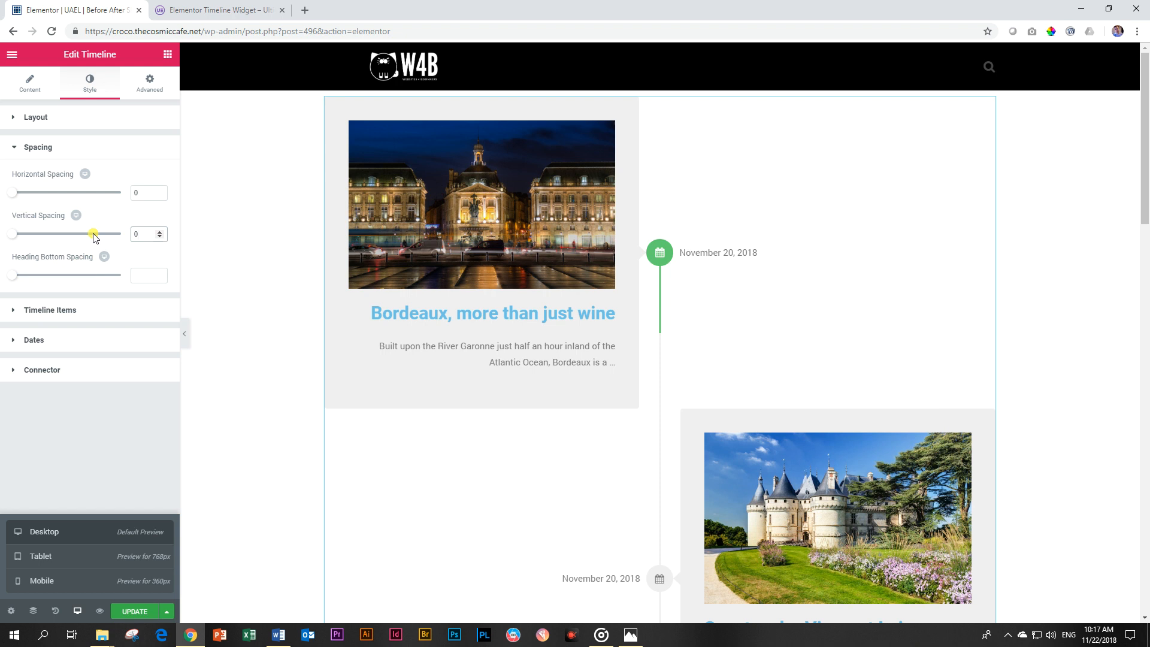
{"action": "left_click_drag", "start_coordinate": [13, 276], "coordinate": [67, 276]}
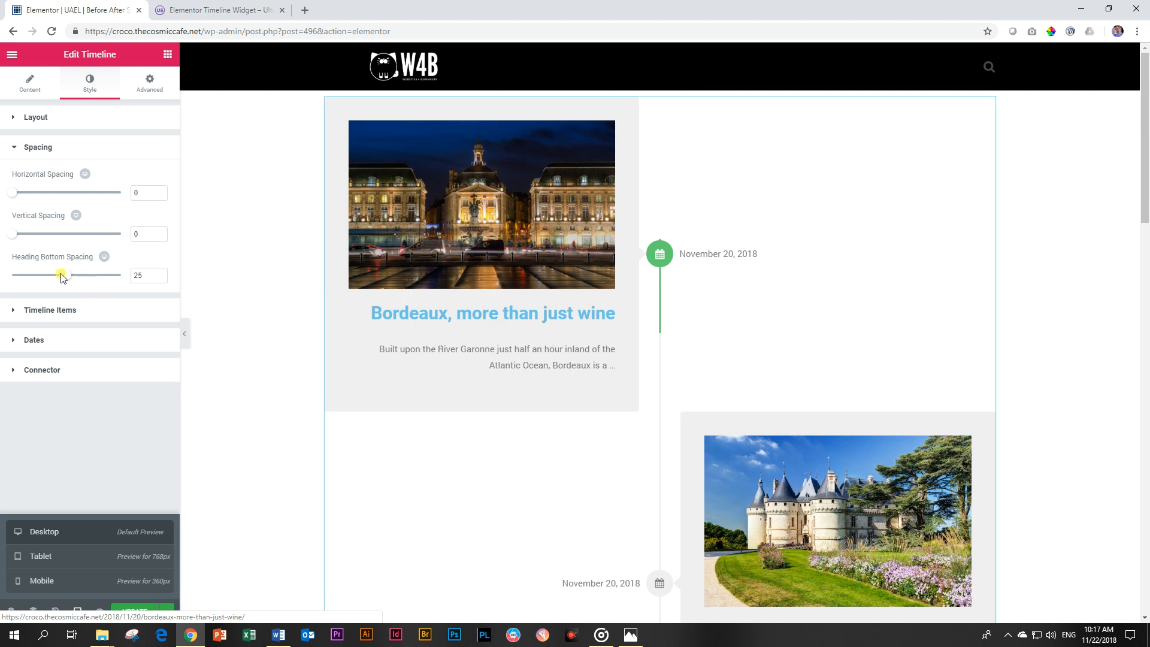
{"action": "mouse_move", "coordinate": [68, 276]}
{"action": "left_mouse_down"}
{"action": "mouse_move", "coordinate": [88, 277]}
{"action": "mouse_move", "coordinate": [68, 279]}
{"action": "left_mouse_up"}
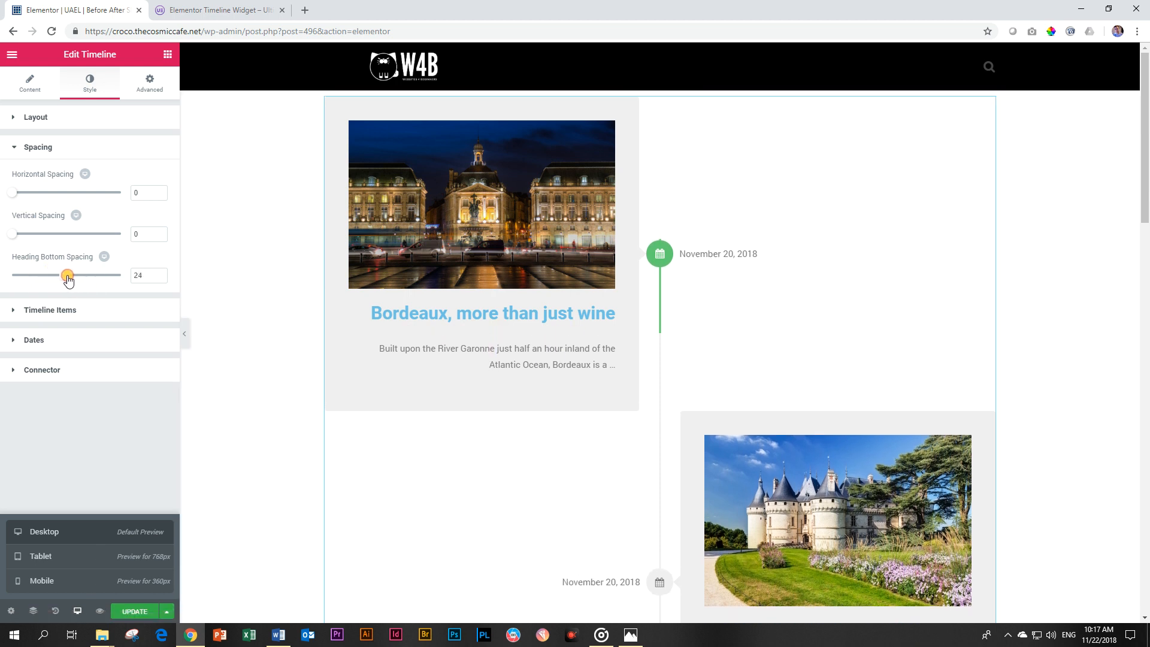
Set the default heading color of the timeline items to black (#000000) and check the headings down the page.
{"action": "left_click", "coordinate": [16, 313]}
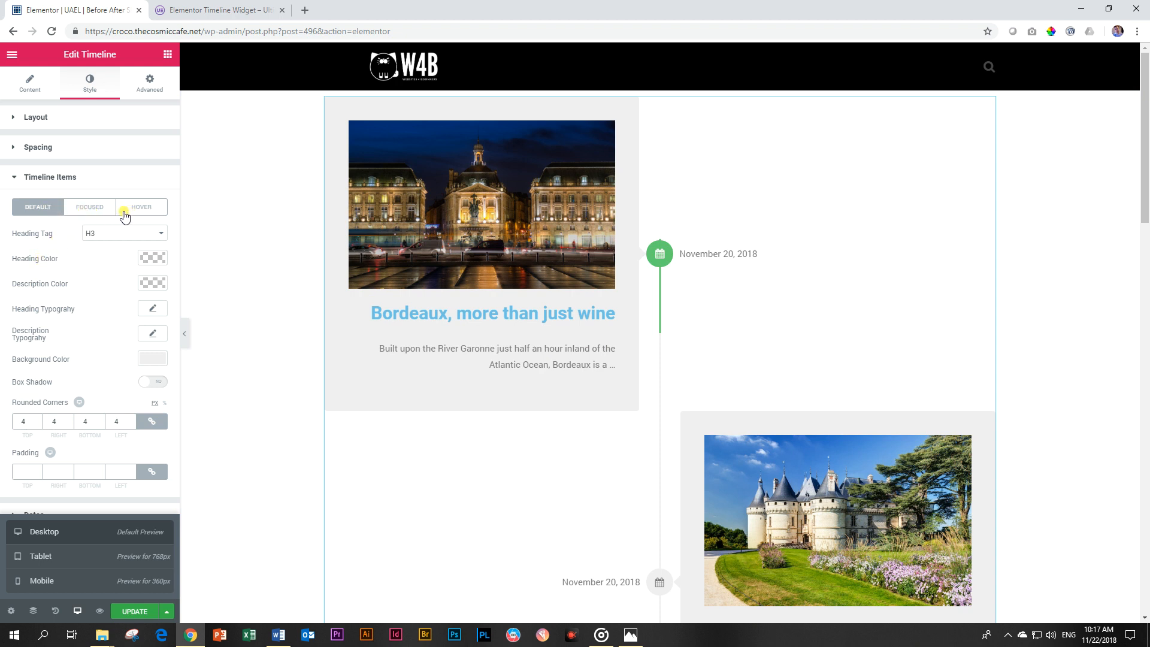
{"action": "left_click", "coordinate": [153, 257]}
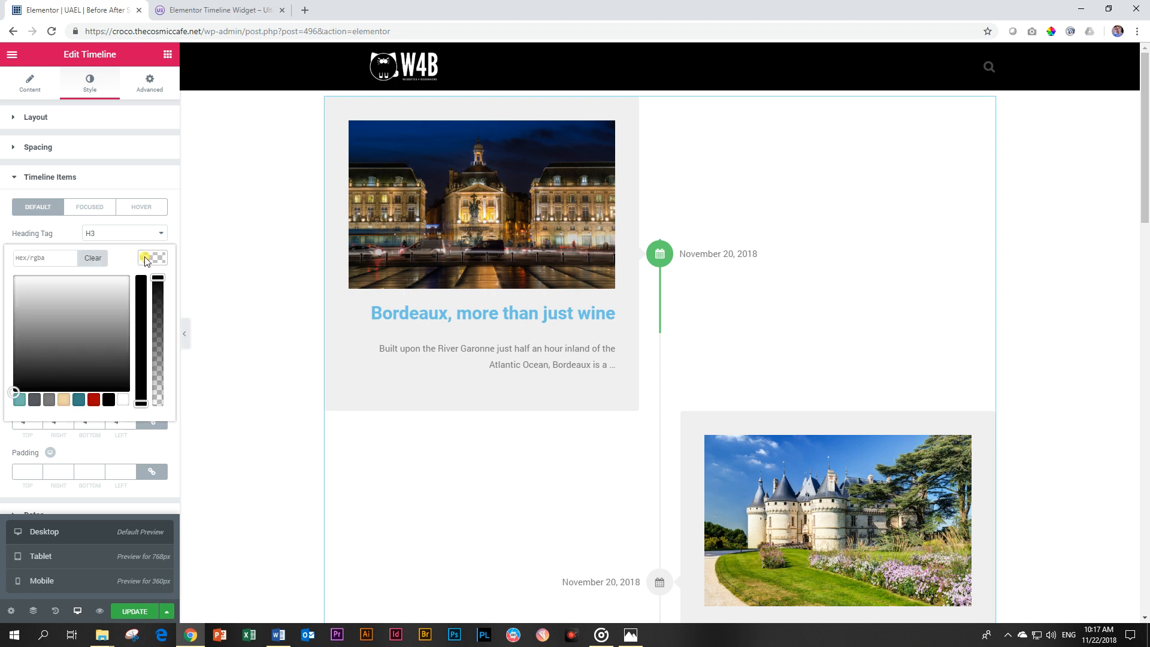
{"action": "left_click", "coordinate": [109, 399]}
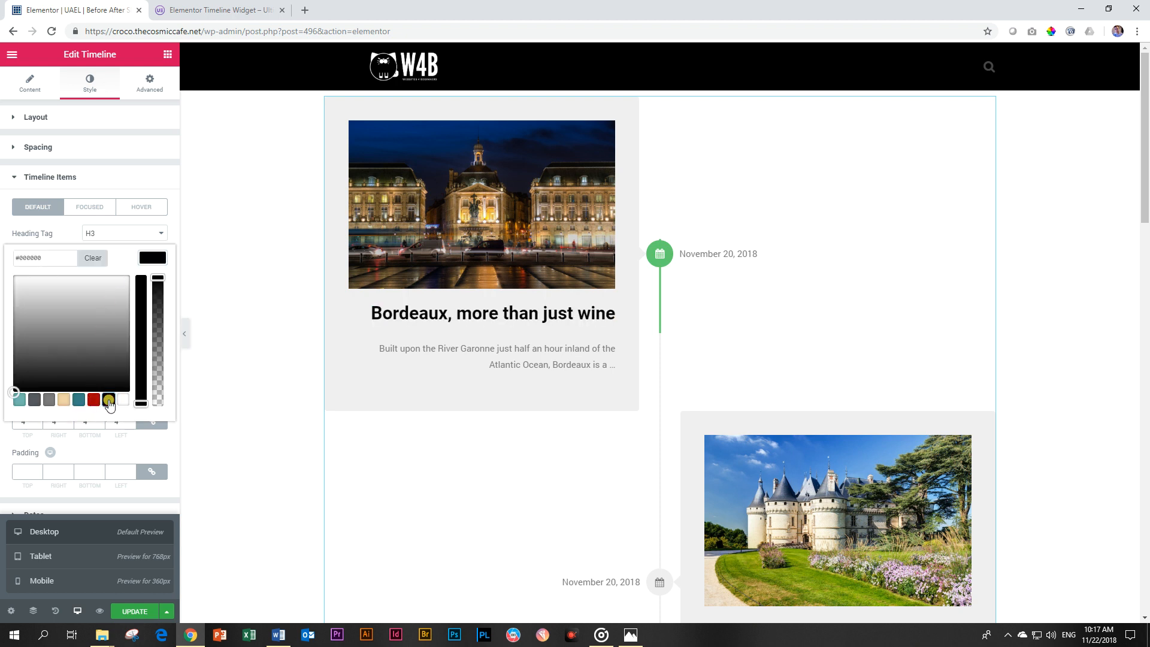
{"action": "left_click", "coordinate": [36, 219]}
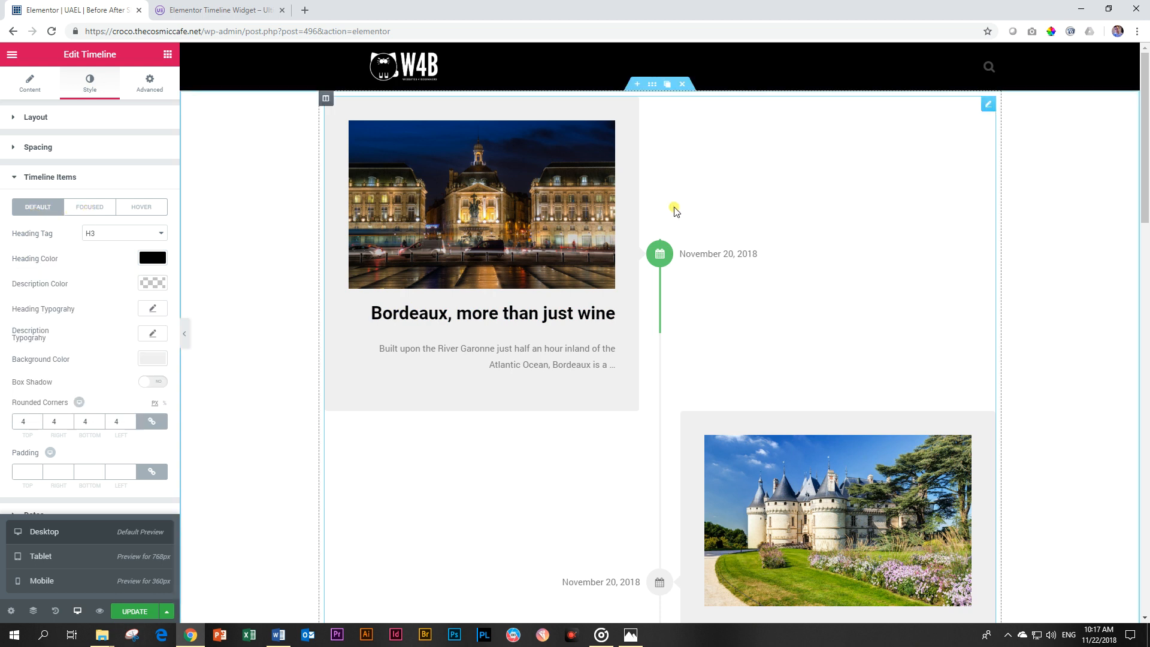
{"action": "scroll", "coordinate": [675, 237], "scroll_direction": "down", "scroll_amount": 3}
{"action": "scroll", "coordinate": [674, 237], "scroll_direction": "down", "scroll_amount": 3}
{"action": "scroll", "coordinate": [685, 261], "scroll_direction": "up", "scroll_amount": 3}
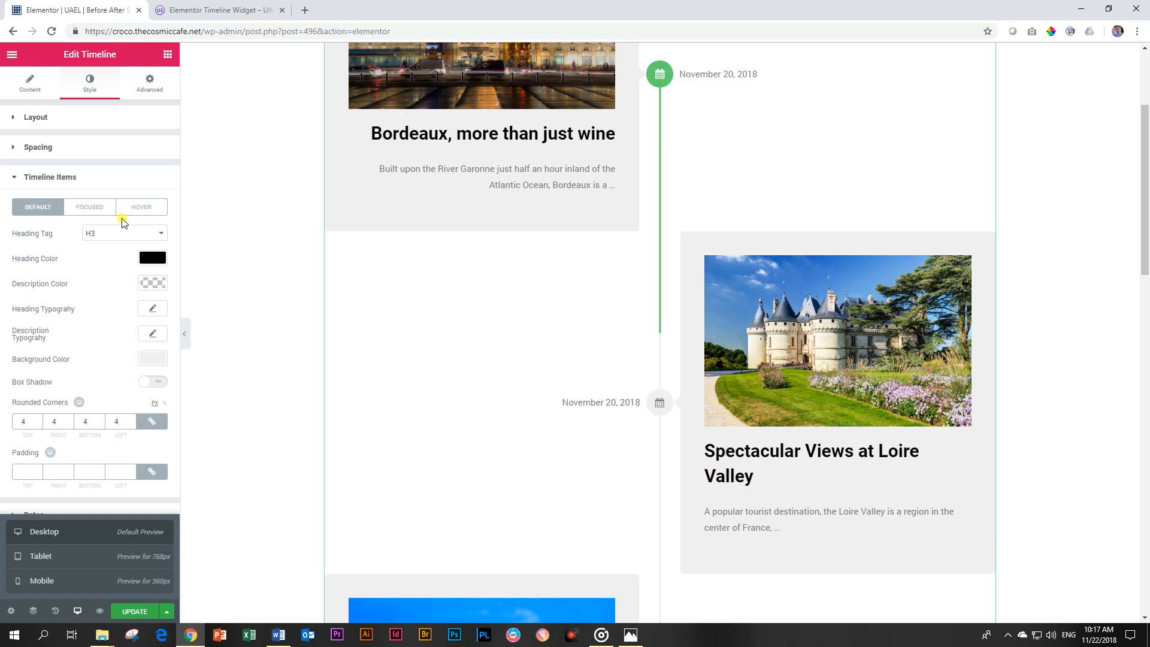
Set the focused heading color of the timeline items to dark red and check it while moving along the timeline.
{"action": "left_click", "coordinate": [93, 210]}
{"action": "left_click", "coordinate": [152, 233]}
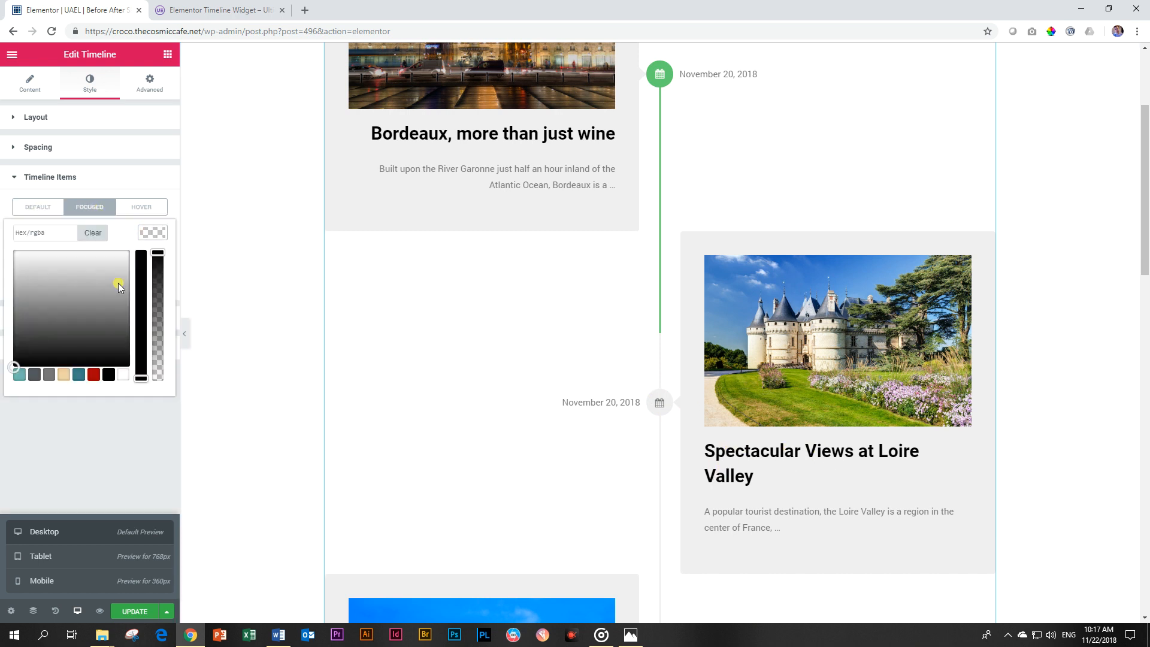
{"action": "left_click", "coordinate": [94, 376]}
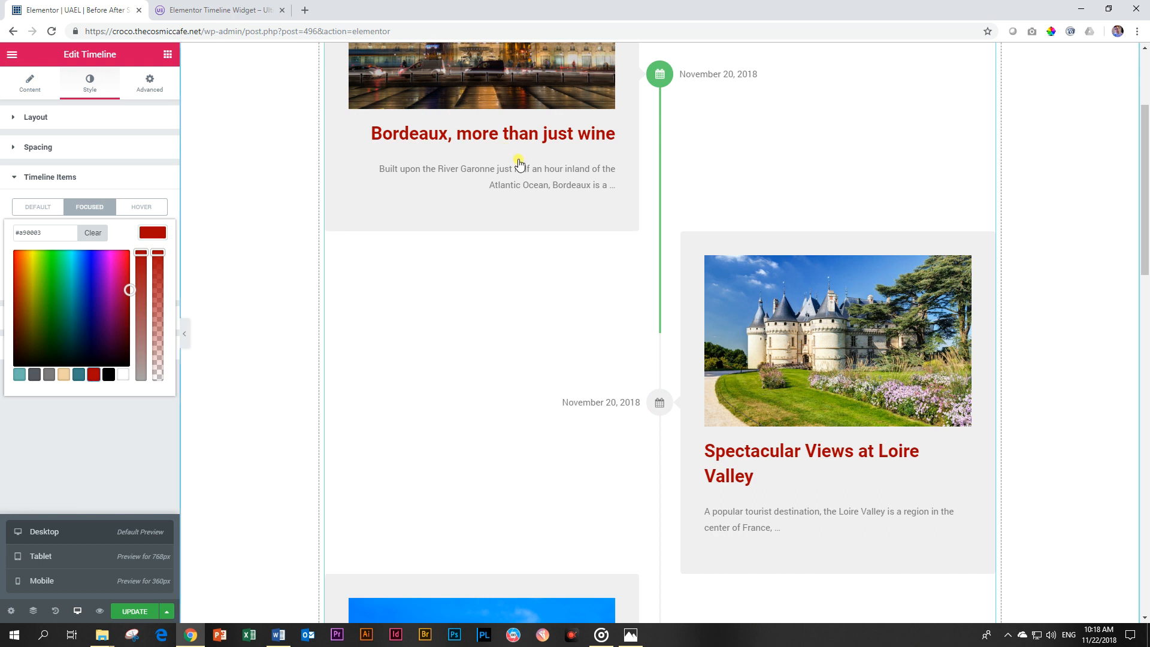
{"action": "scroll", "coordinate": [518, 169], "scroll_direction": "up", "scroll_amount": 3}
{"action": "scroll", "coordinate": [455, 298], "scroll_direction": "down", "scroll_amount": 2}
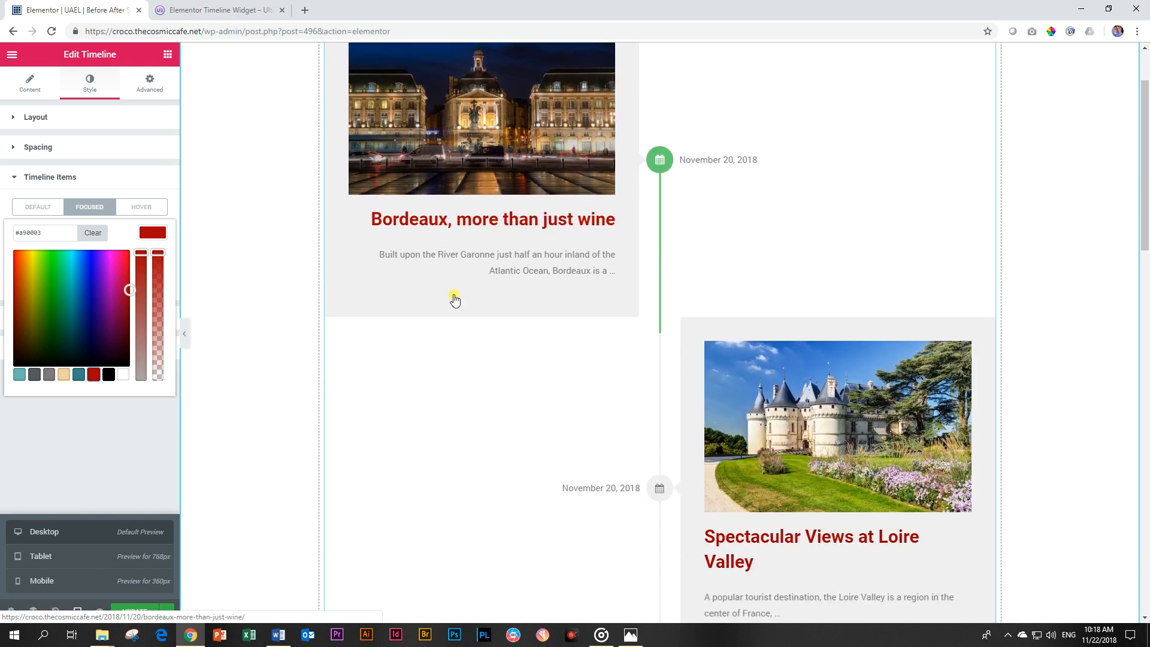
{"action": "scroll", "coordinate": [454, 298], "scroll_direction": "up", "scroll_amount": 2}
{"action": "scroll", "coordinate": [454, 298], "scroll_direction": "down", "scroll_amount": 1}
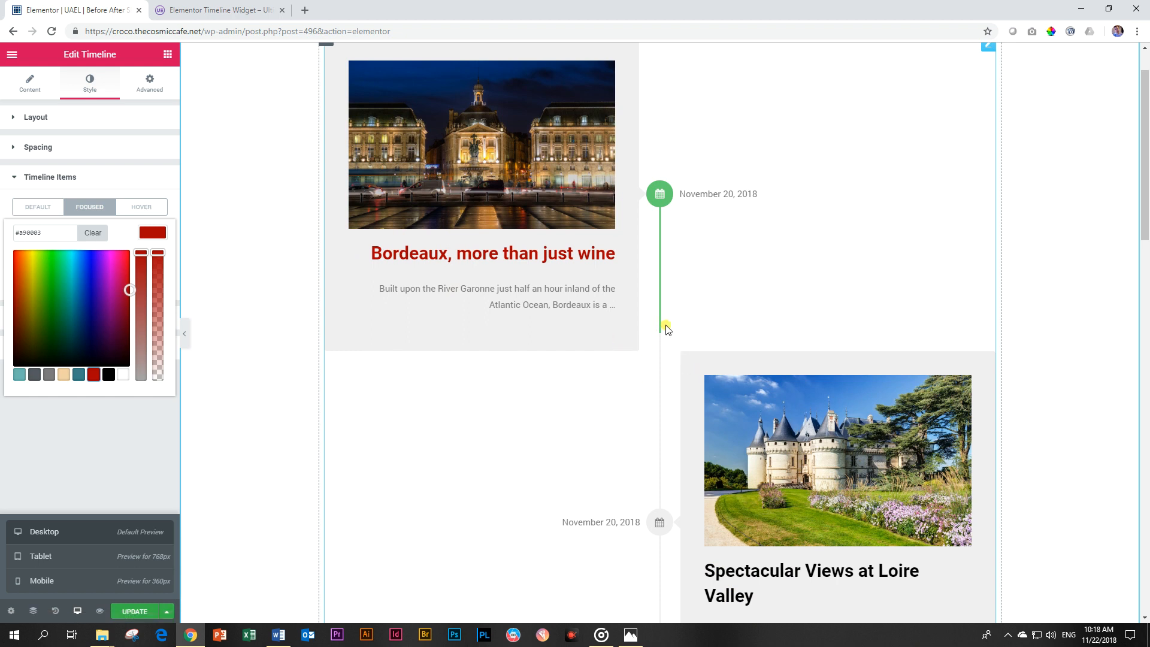
{"action": "scroll", "coordinate": [625, 366], "scroll_direction": "down", "scroll_amount": 5}
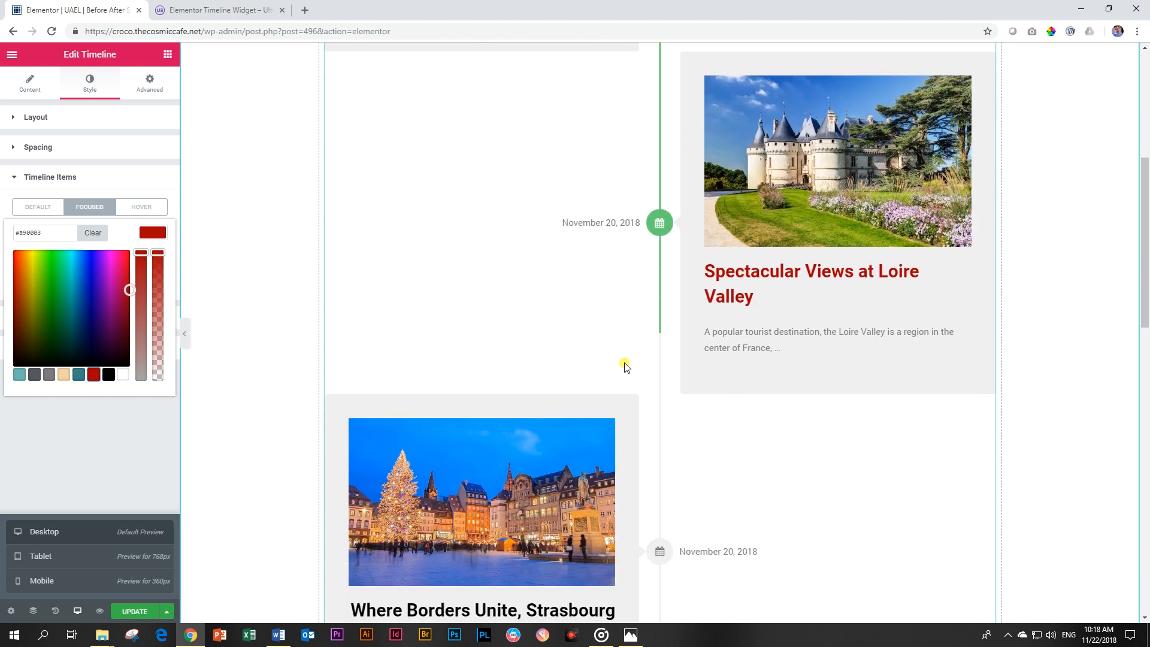
{"action": "scroll", "coordinate": [625, 366], "scroll_direction": "down", "scroll_amount": 2}
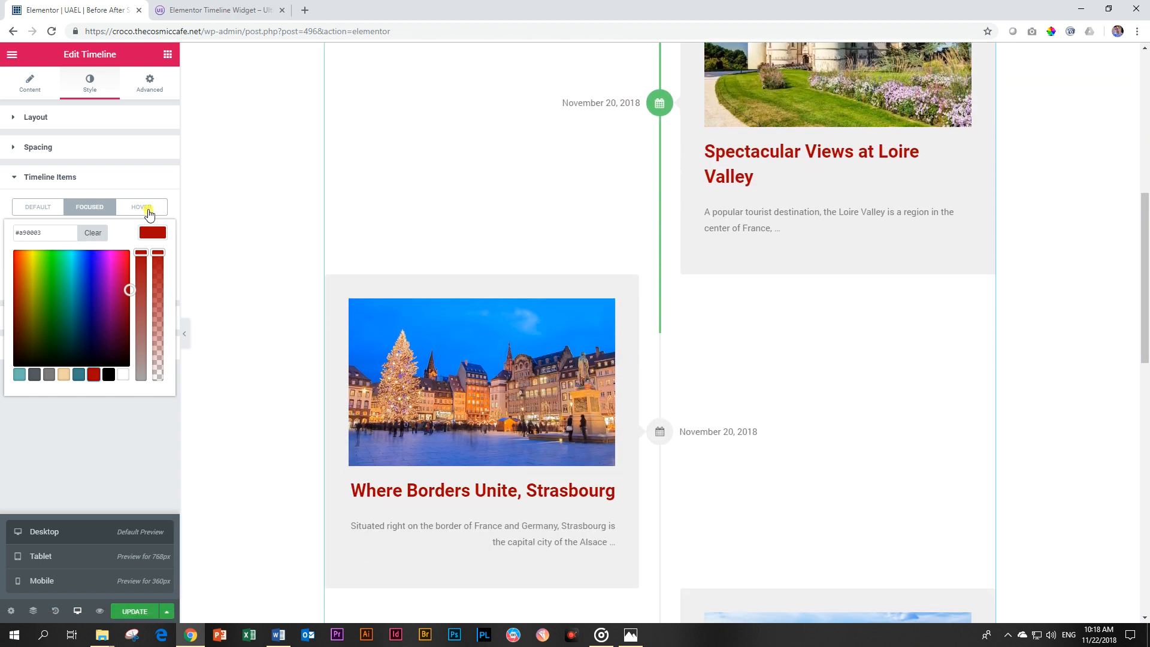
Try a light tan hover color on the timeline headings, check it on the cards, and clear it again.
{"action": "left_click", "coordinate": [149, 210]}
{"action": "left_click", "coordinate": [152, 233]}
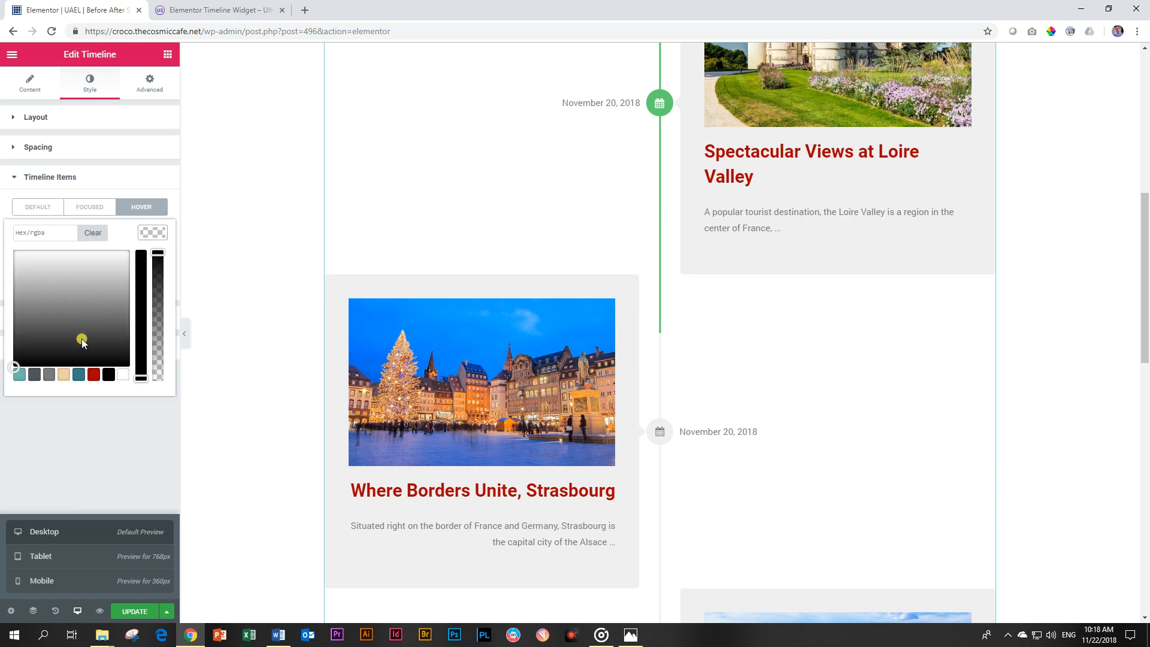
{"action": "left_click", "coordinate": [64, 374]}
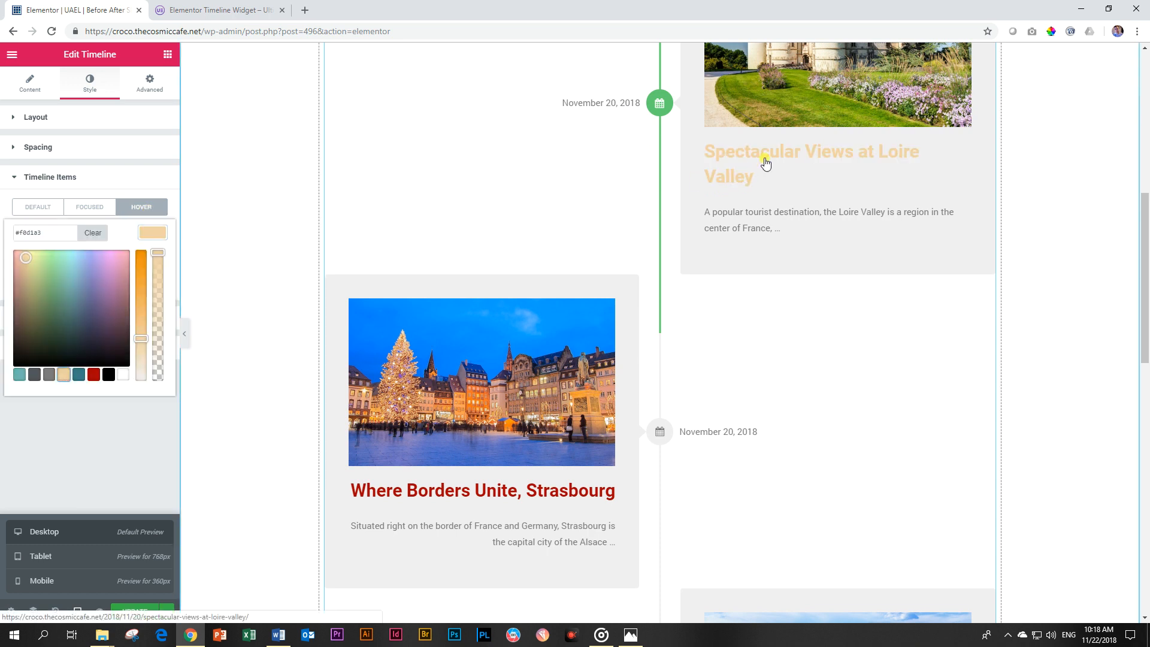
{"action": "scroll", "coordinate": [519, 214], "scroll_direction": "up", "scroll_amount": 6}
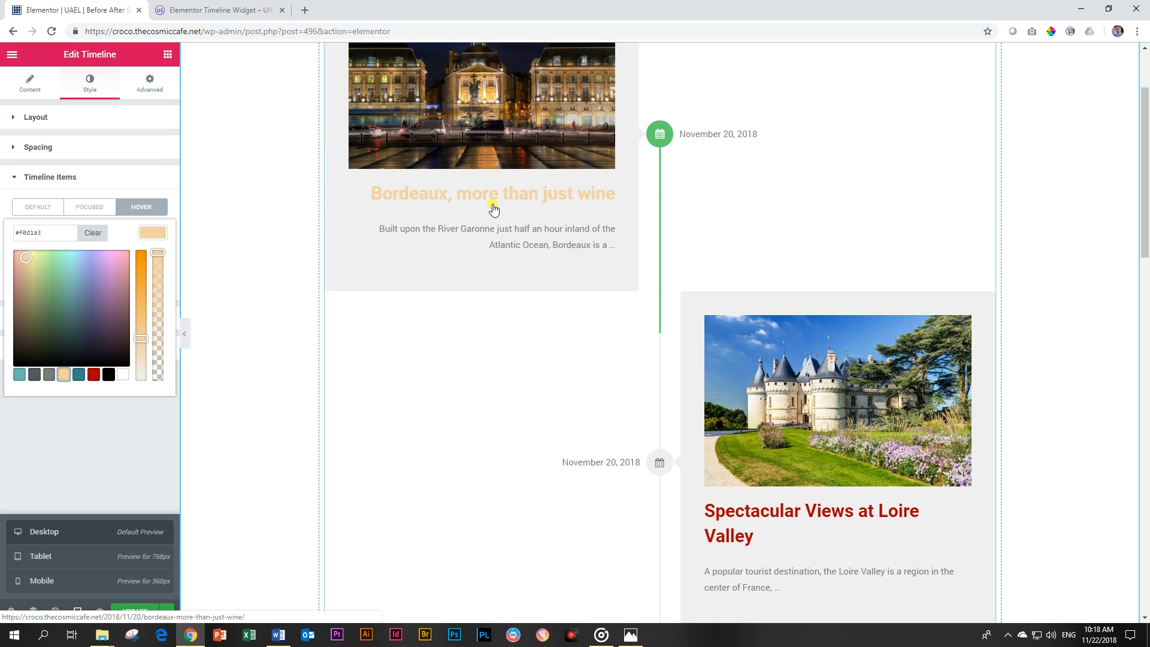
{"action": "left_click", "coordinate": [102, 231]}
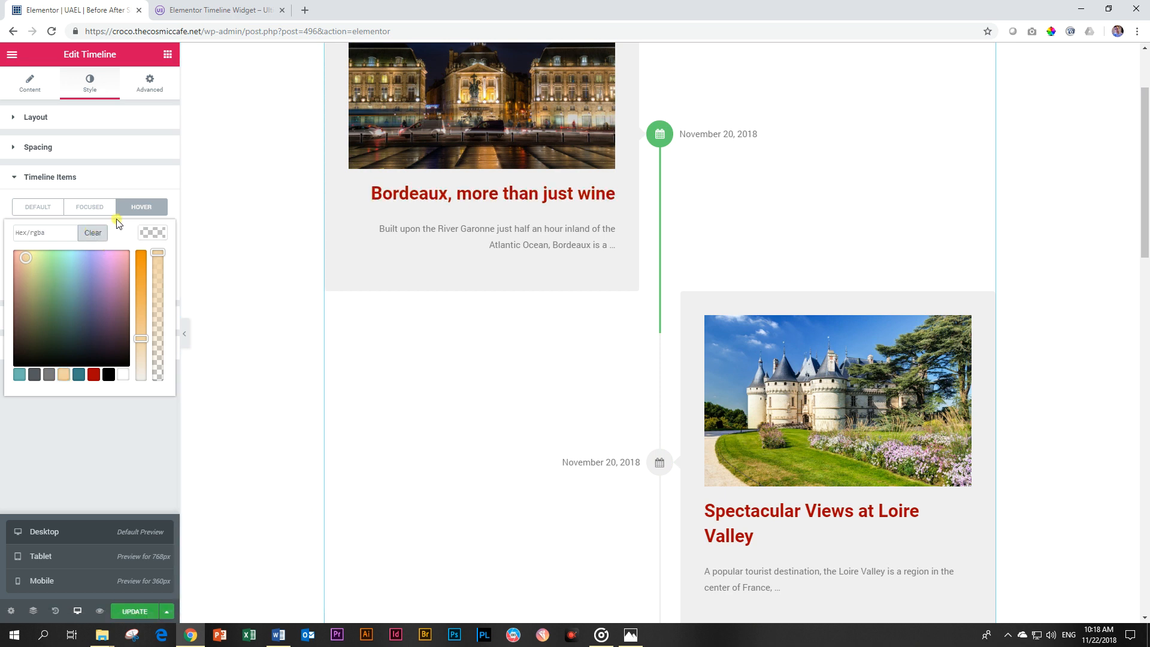
{"action": "left_click", "coordinate": [141, 207]}
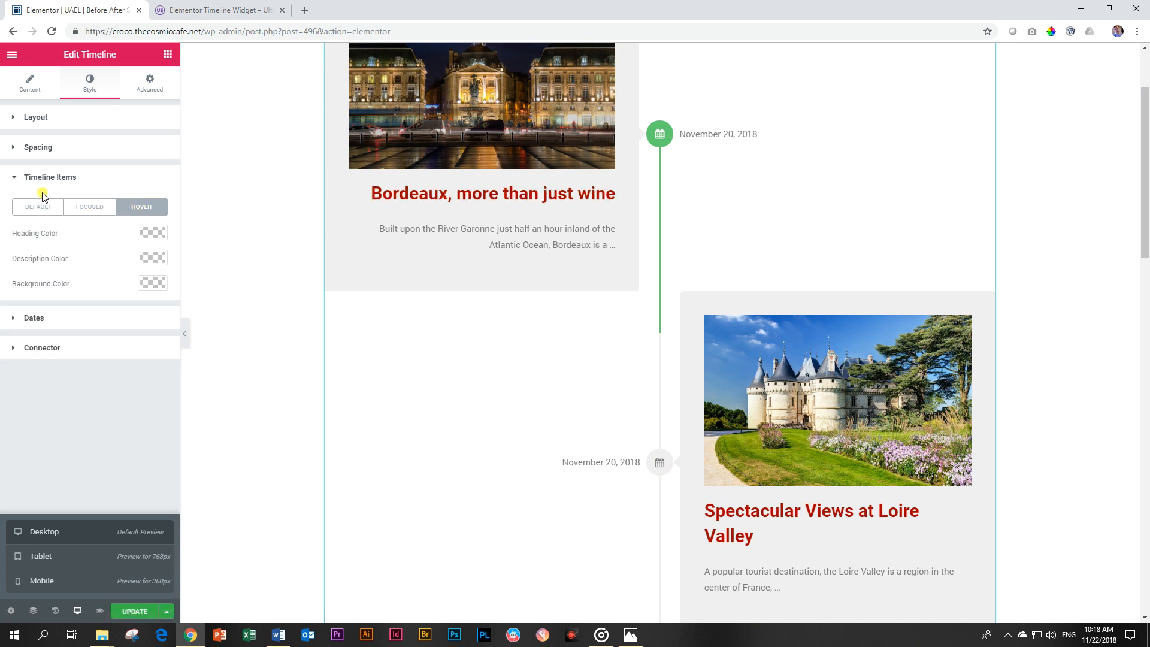
Make the default background color of the timeline items fully transparent.
{"action": "left_click", "coordinate": [24, 208]}
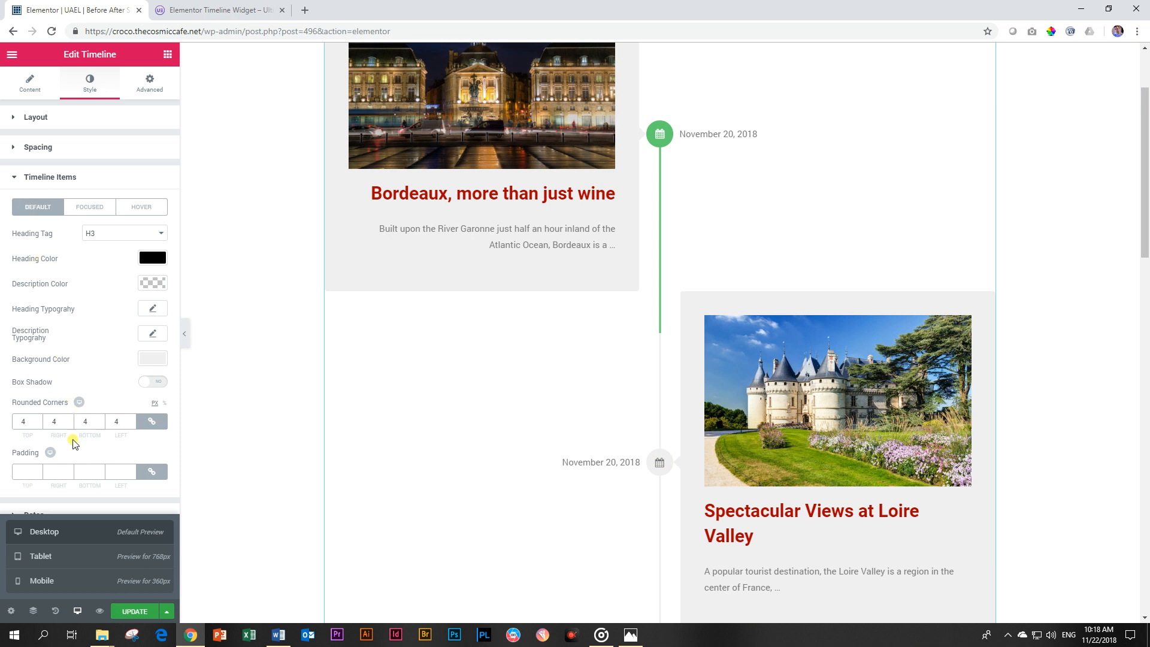
{"action": "left_click", "coordinate": [150, 359]}
{"action": "left_click", "coordinate": [142, 378]}
{"action": "left_click_drag", "start_coordinate": [157, 380], "coordinate": [169, 539]}
{"action": "left_click", "coordinate": [173, 592]}
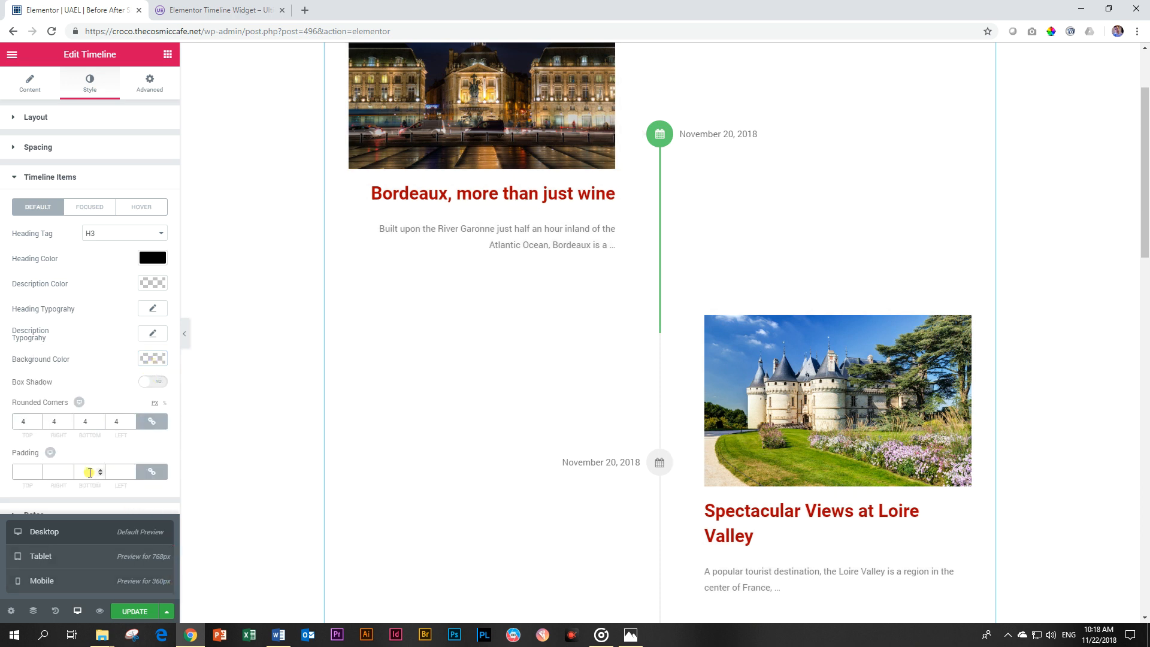
Set the timeline items' padding to 0 on all sides and inspect the cards down the page.
{"action": "left_click", "coordinate": [27, 471]}
{"action": "type", "text": "0"}
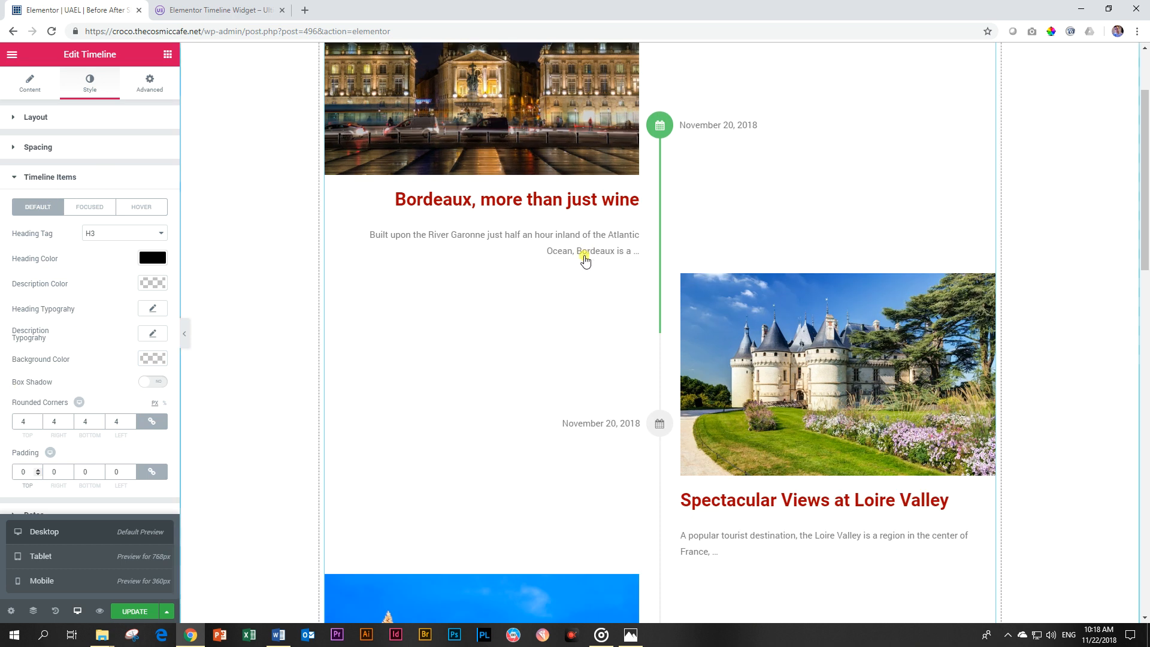
{"action": "scroll", "coordinate": [720, 312], "scroll_direction": "up", "scroll_amount": 2}
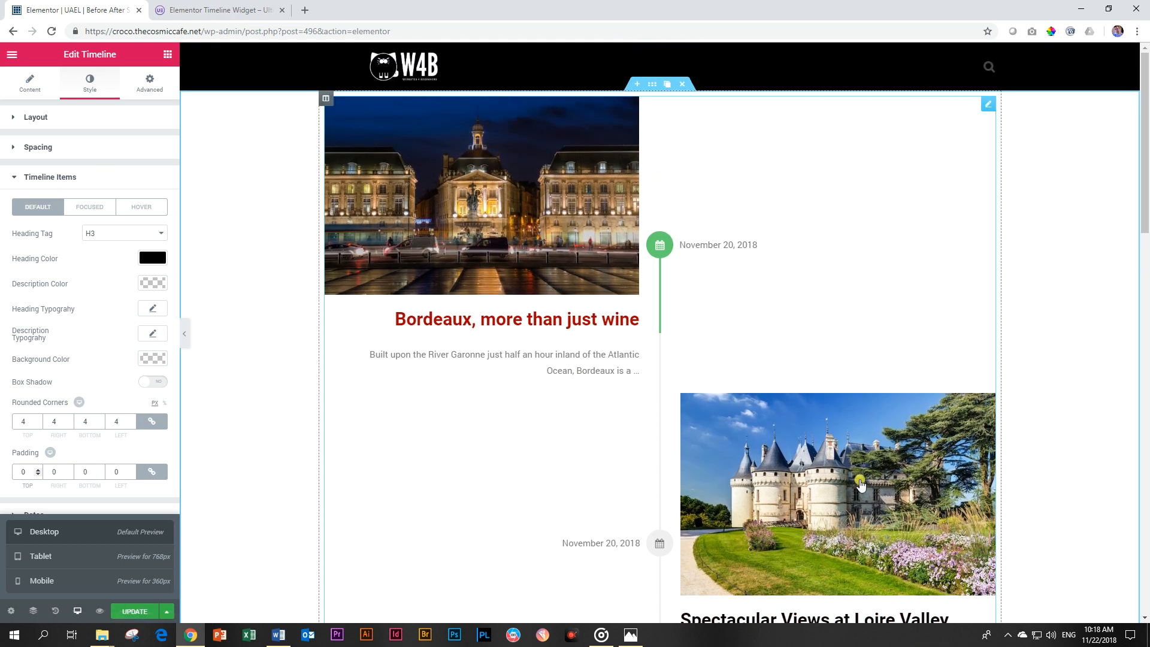
{"action": "scroll", "coordinate": [557, 308], "scroll_direction": "down", "scroll_amount": 2}
{"action": "scroll", "coordinate": [560, 309], "scroll_direction": "up", "scroll_amount": 2}
{"action": "scroll", "coordinate": [493, 380], "scroll_direction": "down", "scroll_amount": 5}
{"action": "scroll", "coordinate": [493, 380], "scroll_direction": "up", "scroll_amount": 5}
Close the responsive preview options and enlarge the default typography size of the timeline dates.
{"action": "left_click", "coordinate": [78, 611]}
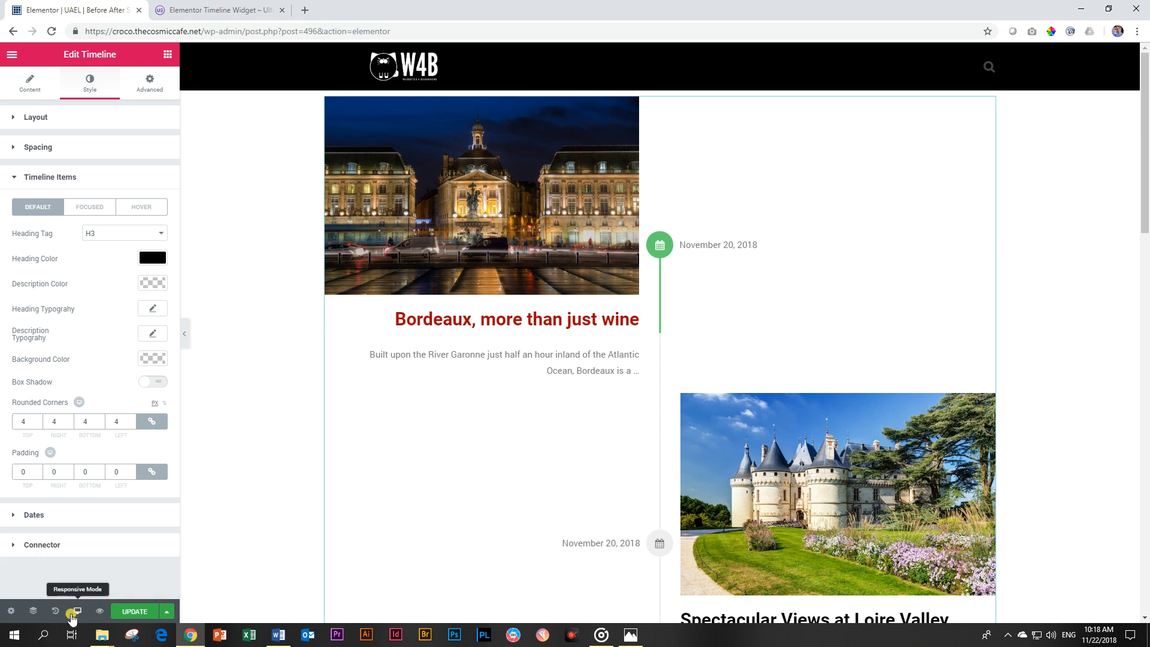
{"action": "left_click", "coordinate": [73, 516]}
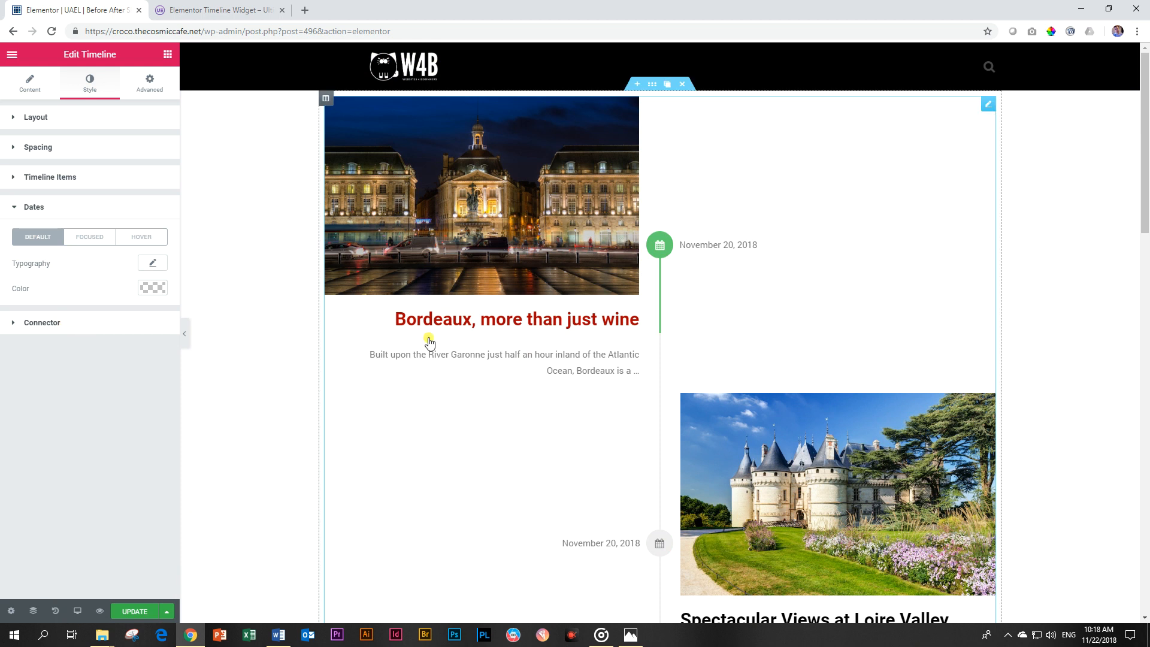
{"action": "left_click", "coordinate": [152, 262]}
{"action": "left_click_drag", "start_coordinate": [22, 337], "coordinate": [35, 337]}
{"action": "left_click", "coordinate": [150, 266]}
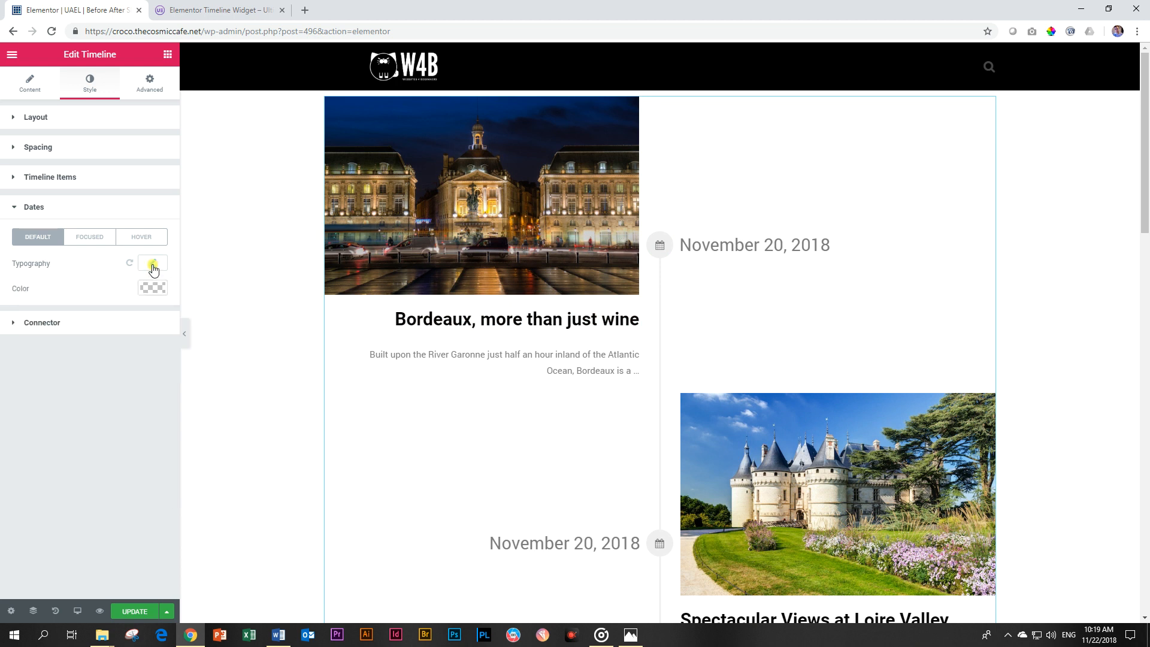
Set the timeline connector's focused line color to the dark red preset.
{"action": "left_click", "coordinate": [46, 210]}
{"action": "left_click", "coordinate": [42, 245]}
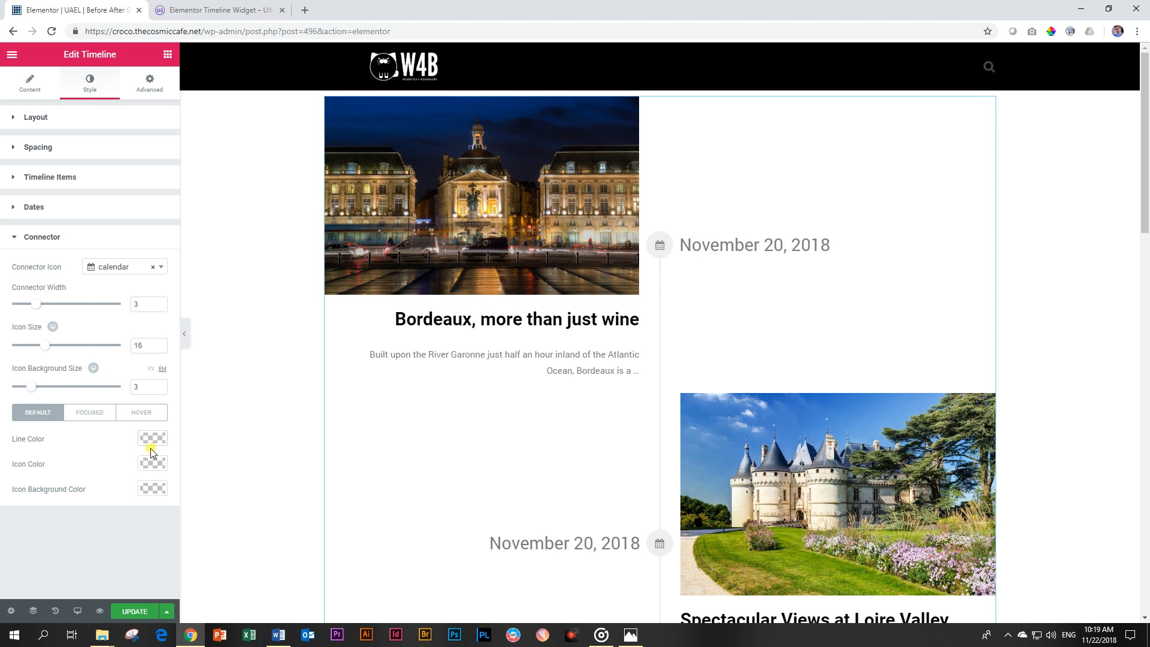
{"action": "left_click", "coordinate": [89, 412]}
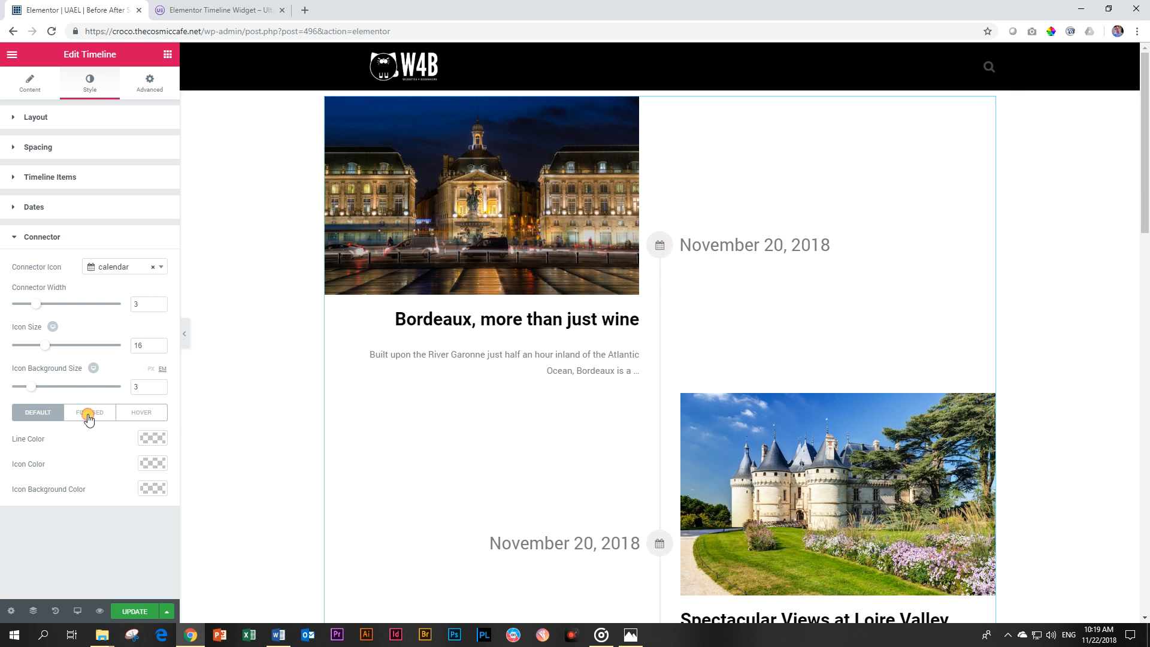
{"action": "left_click", "coordinate": [154, 441]}
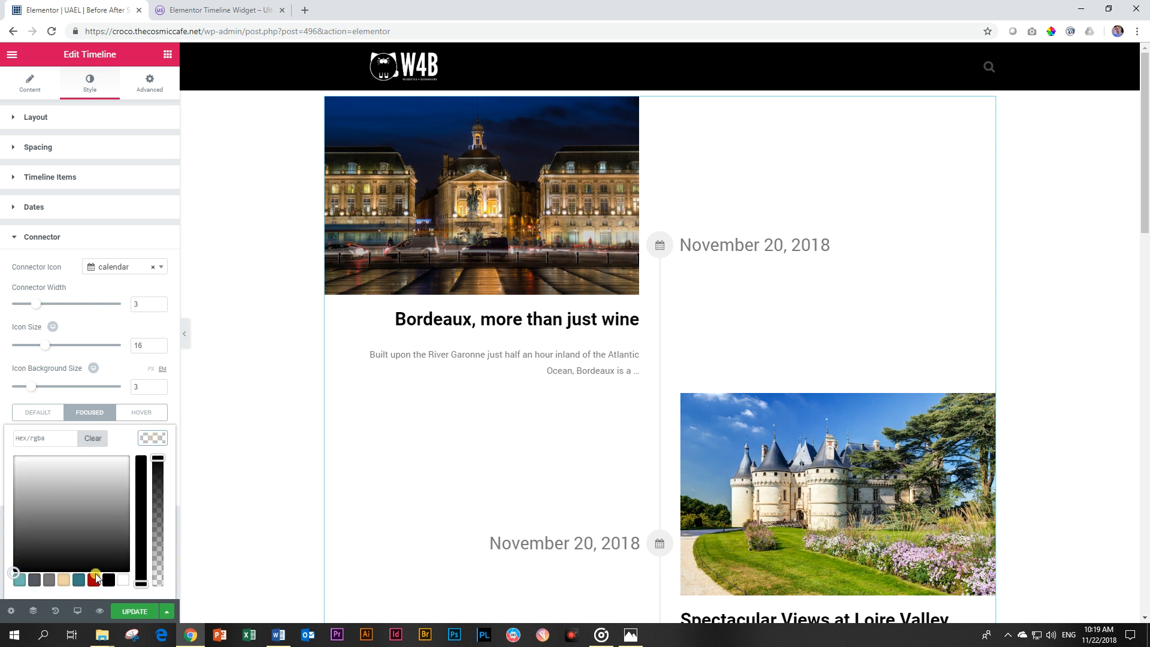
{"action": "left_click", "coordinate": [94, 580]}
{"action": "left_click", "coordinate": [155, 440]}
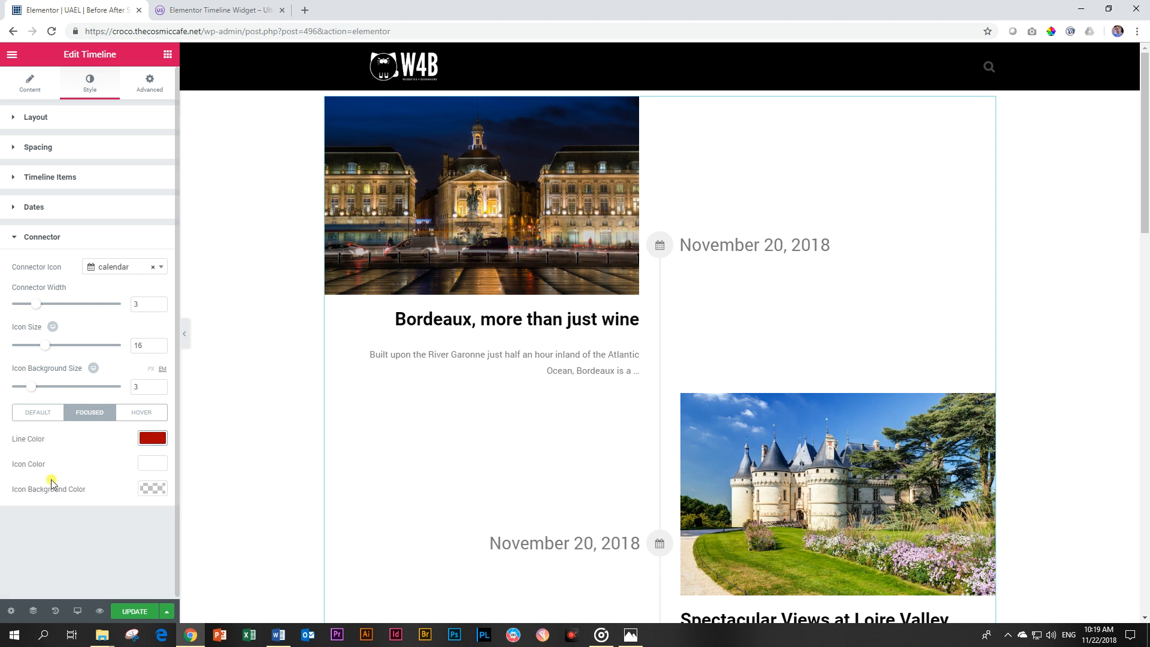
Check the connector's focused icon color options and set the focused icon background color to the dark red preset.
{"action": "left_click", "coordinate": [150, 466]}
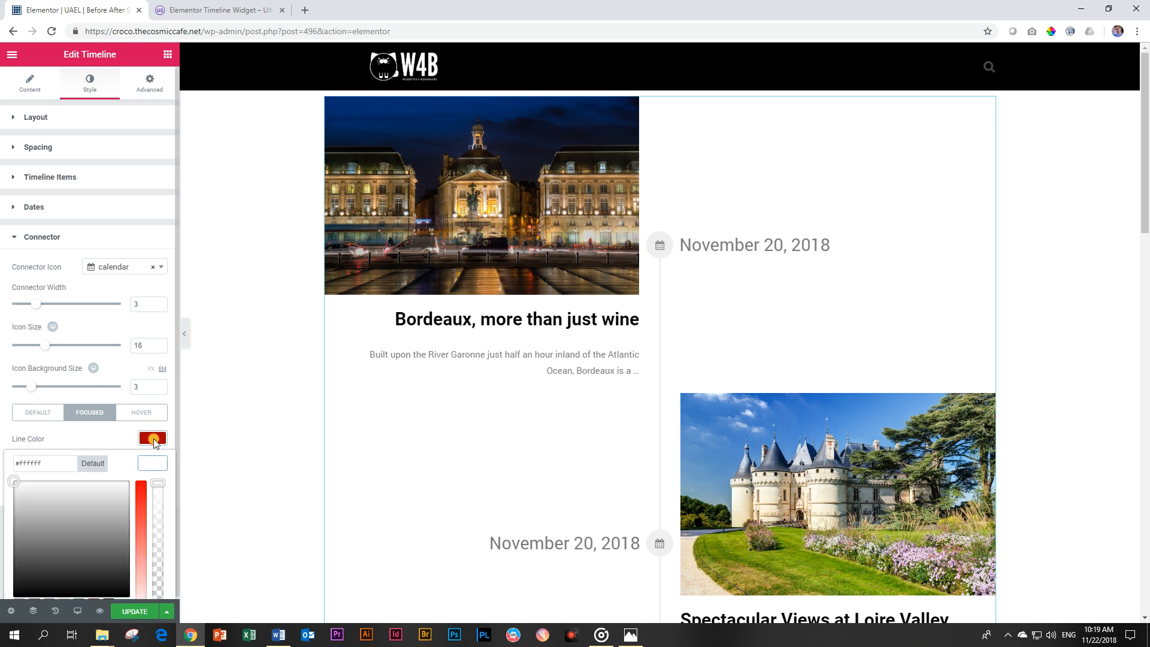
{"action": "left_click", "coordinate": [152, 440]}
{"action": "left_click", "coordinate": [155, 465]}
{"action": "left_click", "coordinate": [154, 441]}
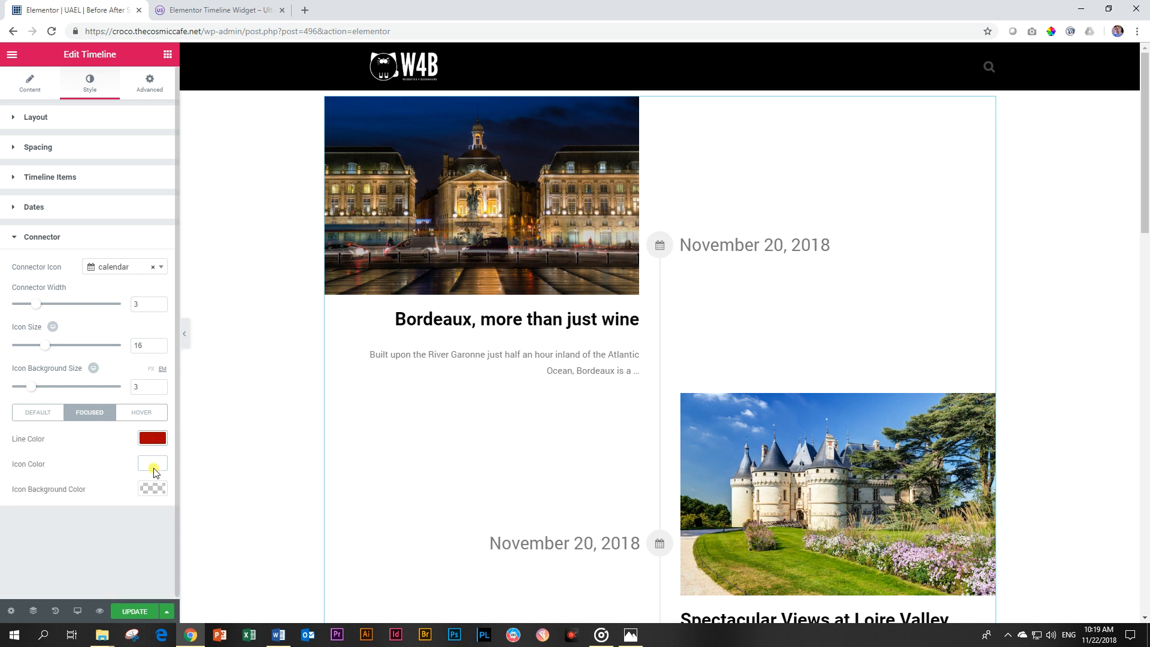
{"action": "left_click", "coordinate": [153, 489]}
{"action": "scroll", "coordinate": [149, 497], "scroll_direction": "down", "scroll_amount": 1}
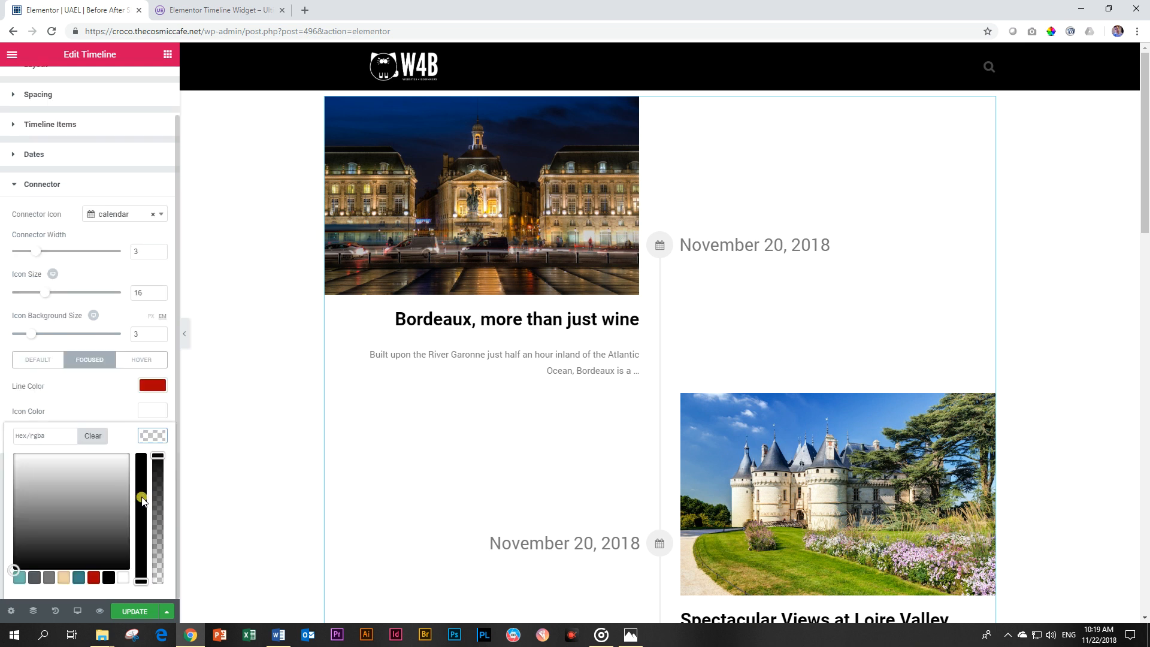
{"action": "left_click", "coordinate": [93, 579]}
{"action": "left_click", "coordinate": [151, 435]}
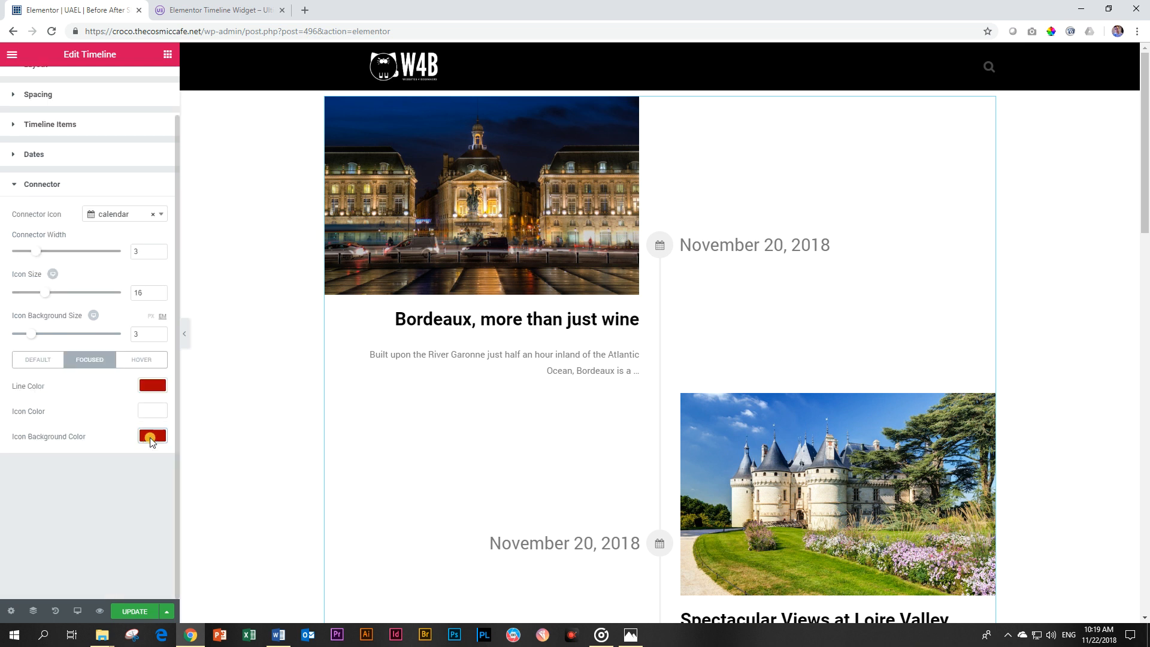
Examine how the focused connector line and icon colors respond while moving down and back up the whole timeline.
{"action": "scroll", "coordinate": [753, 176], "scroll_direction": "down", "scroll_amount": 2}
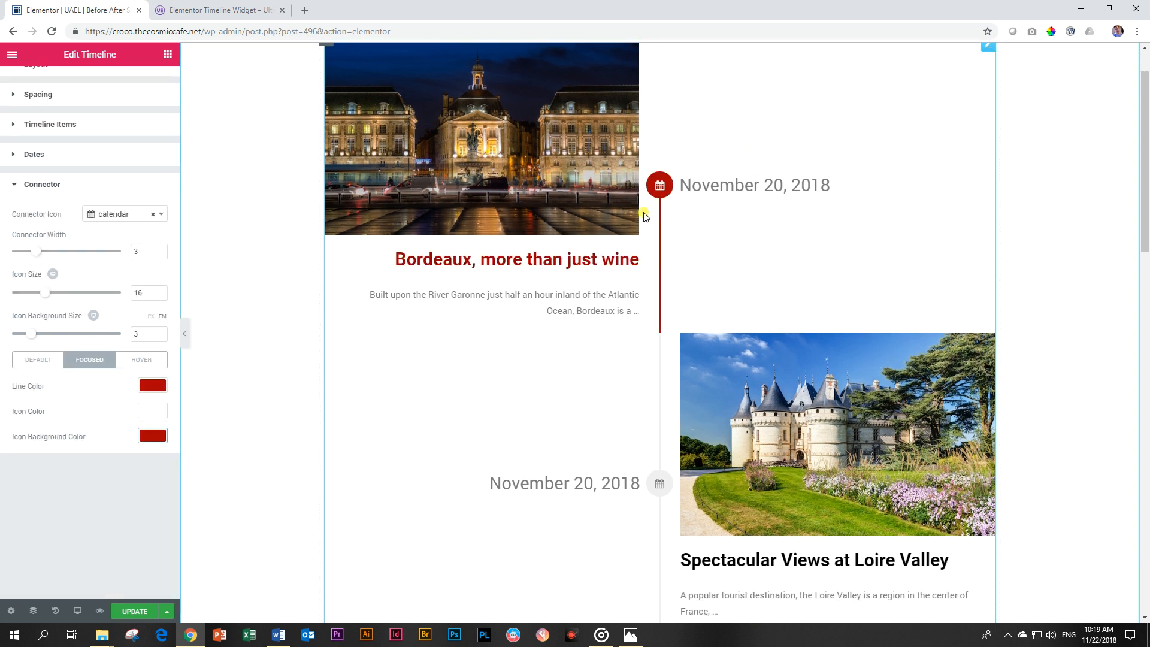
{"action": "scroll", "coordinate": [669, 242], "scroll_direction": "down", "scroll_amount": 7}
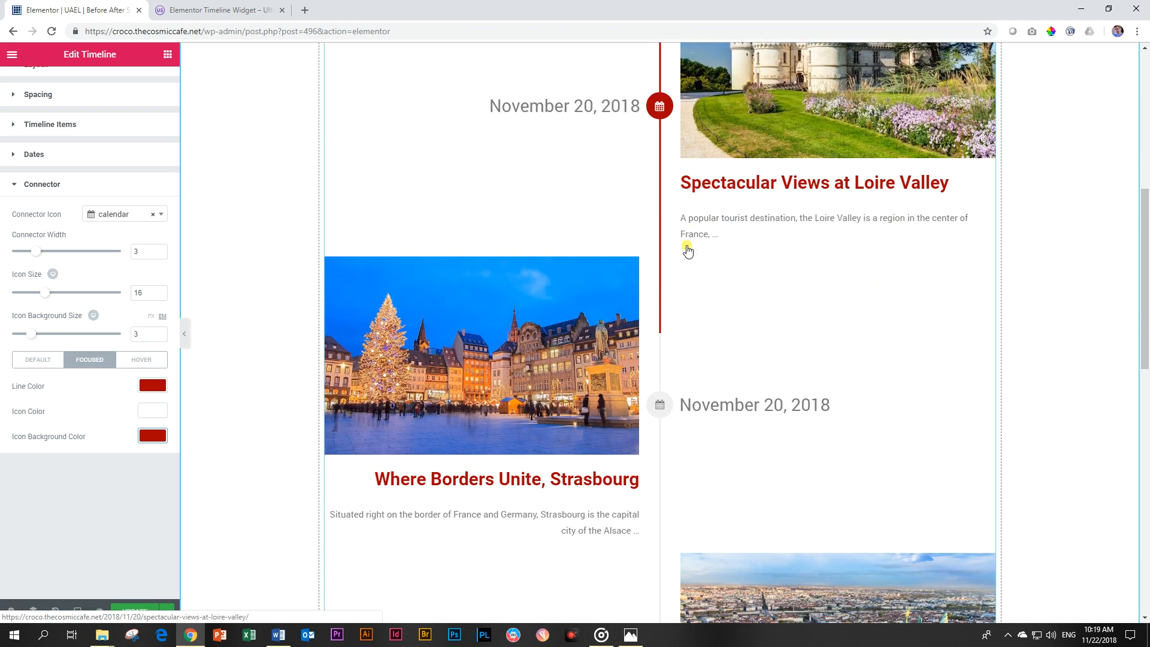
{"action": "scroll", "coordinate": [688, 245], "scroll_direction": "down", "scroll_amount": 9}
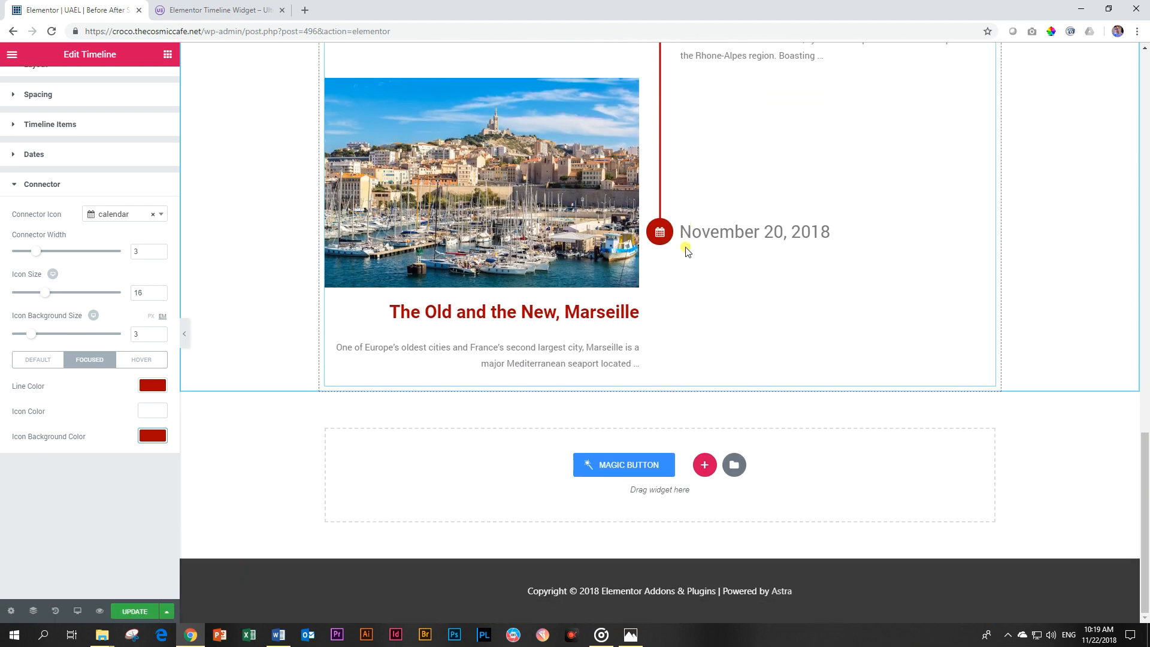
{"action": "scroll", "coordinate": [688, 249], "scroll_direction": "up", "scroll_amount": 6}
{"action": "scroll", "coordinate": [687, 252], "scroll_direction": "up", "scroll_amount": 12}
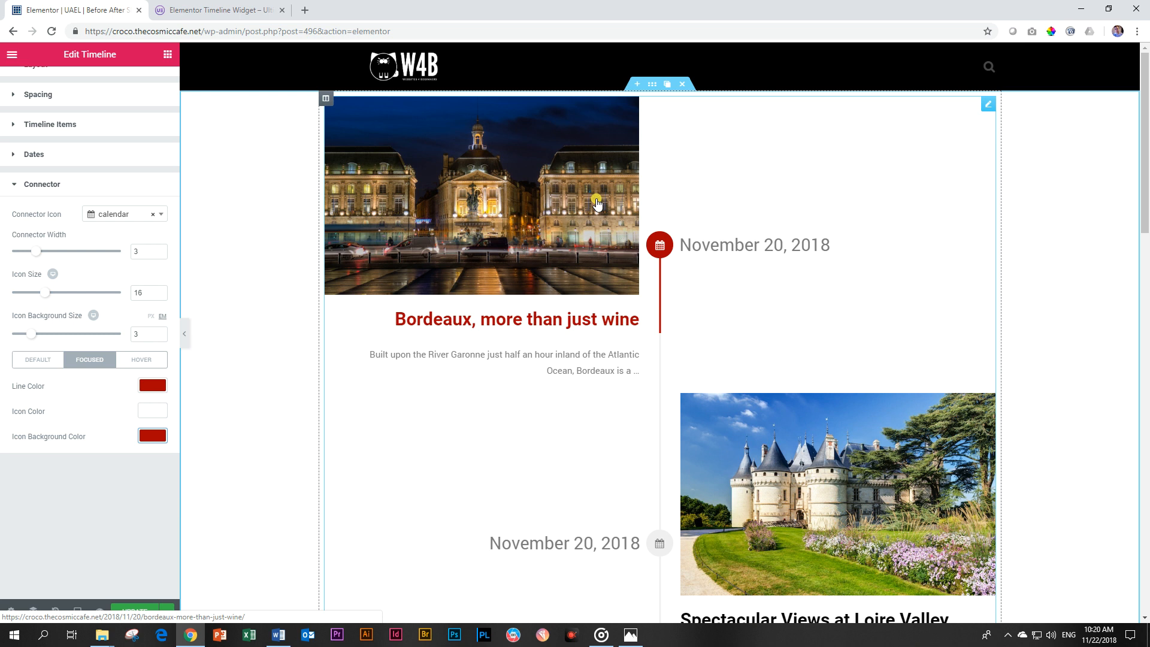
{"action": "scroll", "coordinate": [680, 224], "scroll_direction": "down", "scroll_amount": 7}
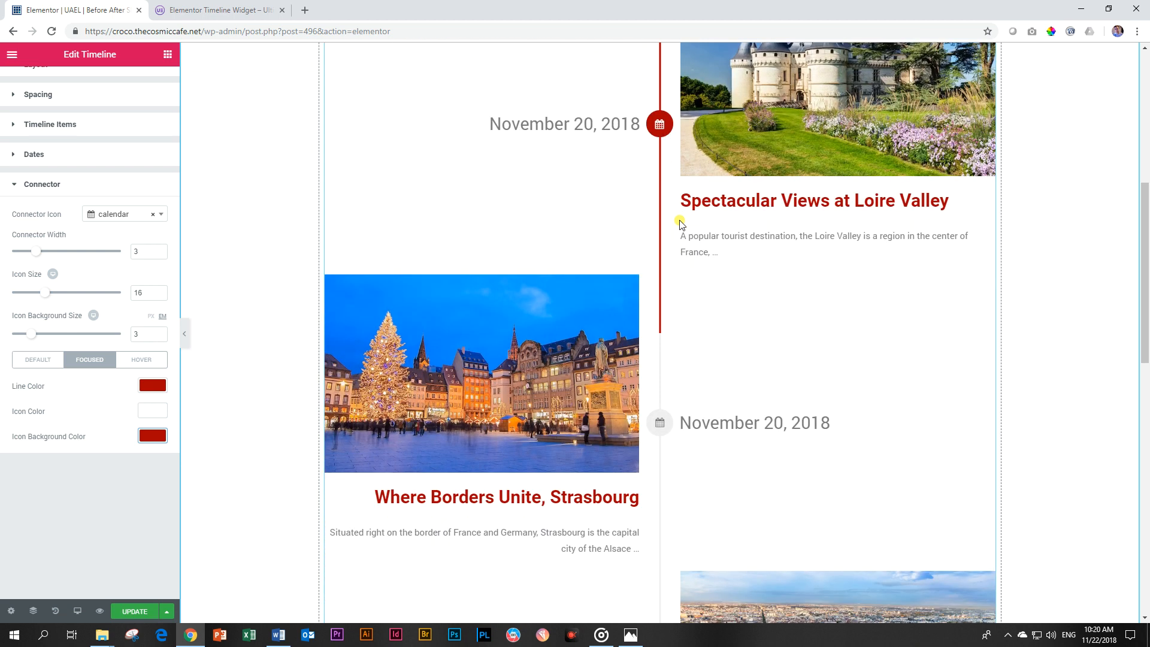
{"action": "scroll", "coordinate": [725, 204], "scroll_direction": "down", "scroll_amount": 9}
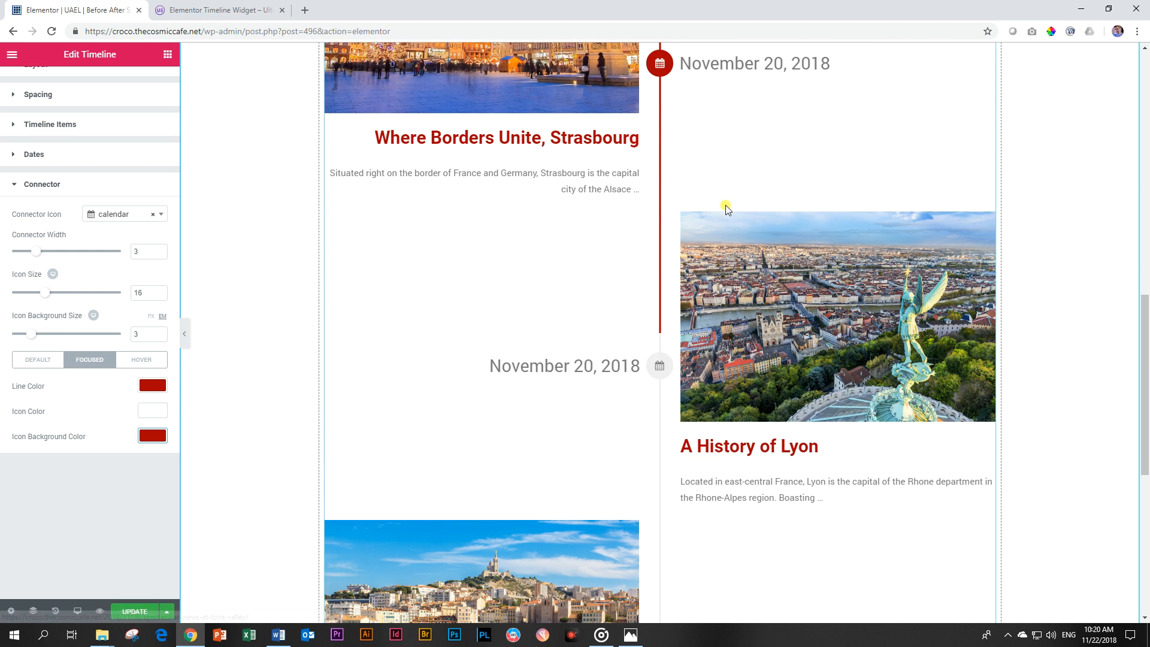
{"action": "scroll", "coordinate": [727, 211], "scroll_direction": "up", "scroll_amount": 4}
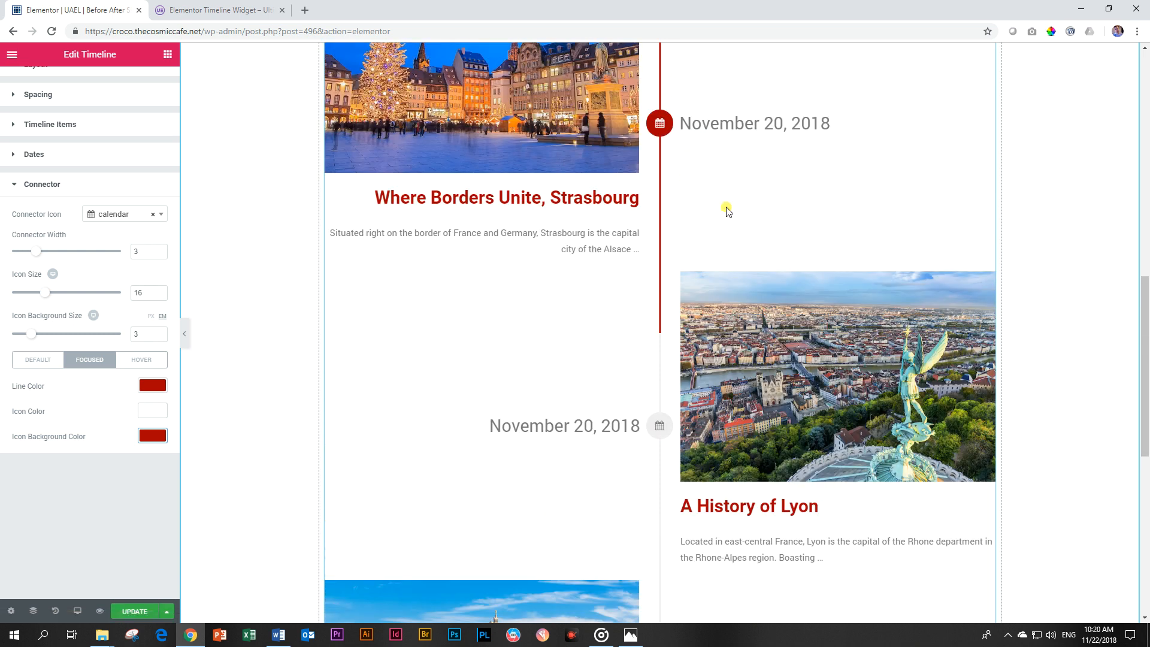
{"action": "scroll", "coordinate": [727, 211], "scroll_direction": "up", "scroll_amount": 10}
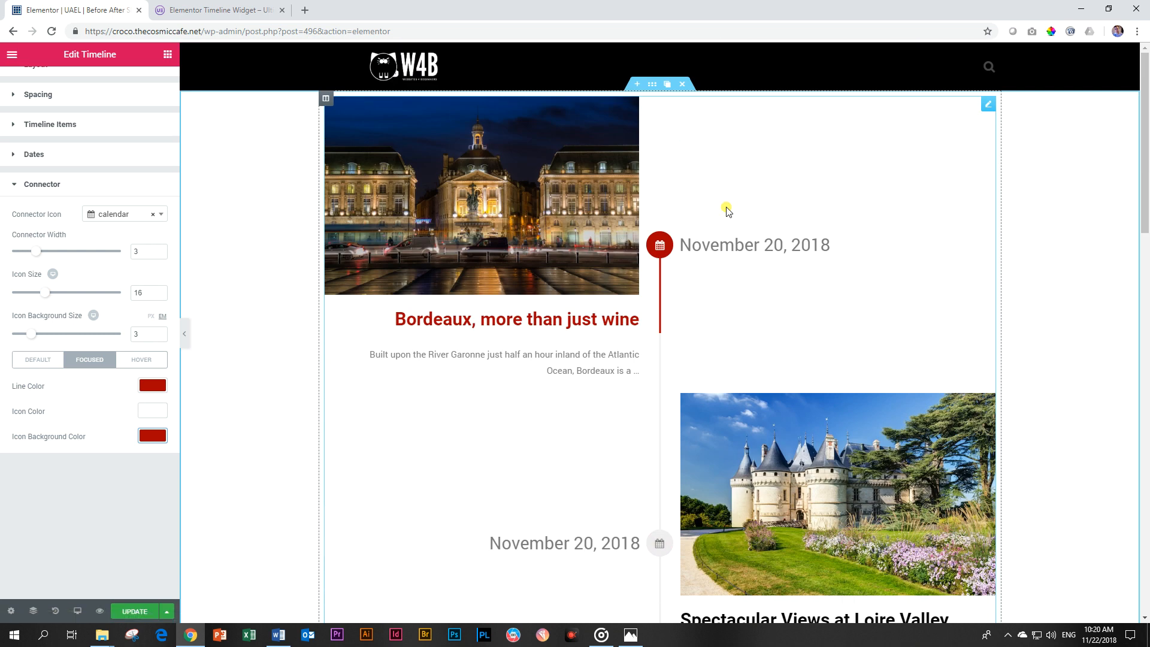